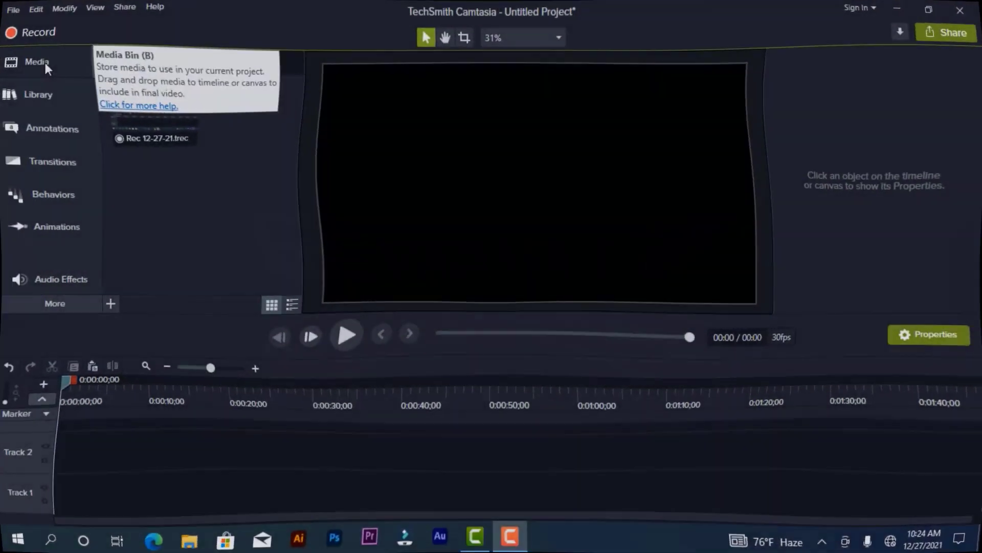
# Step: Import the MS EXCEL INSART PART 2 video and place it at the start of Track 1
pyautogui.click(104, 303)
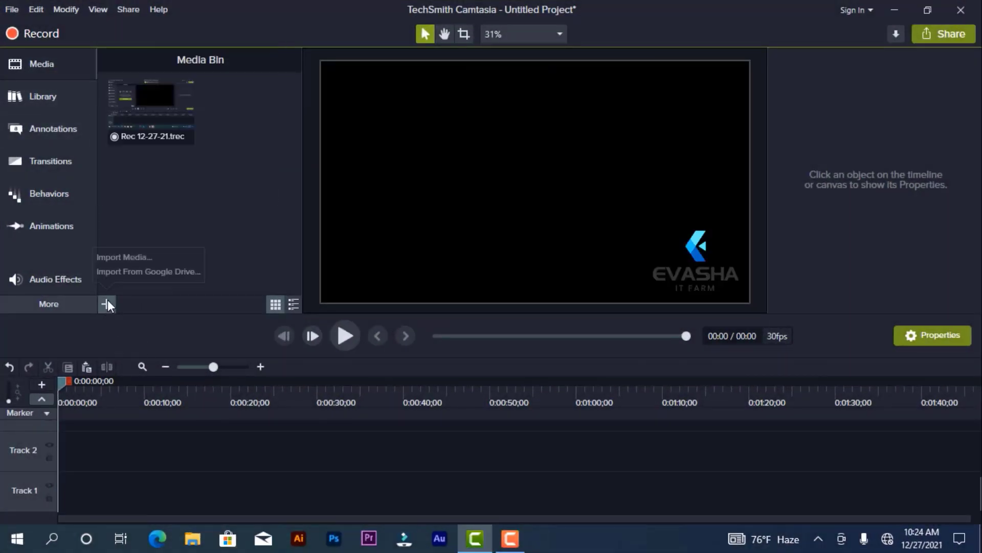
pyautogui.click(132, 257)
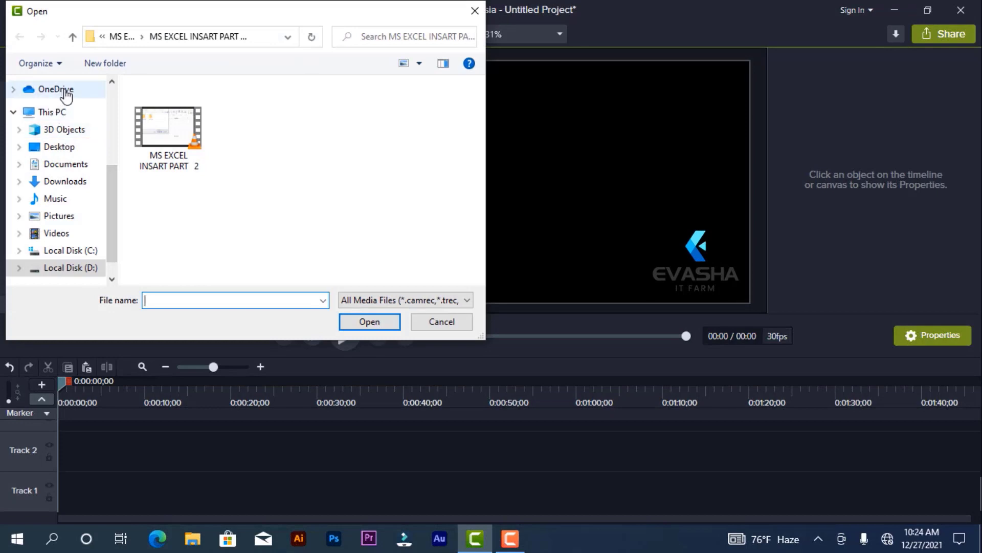
pyautogui.click(163, 146)
pyautogui.click(366, 322)
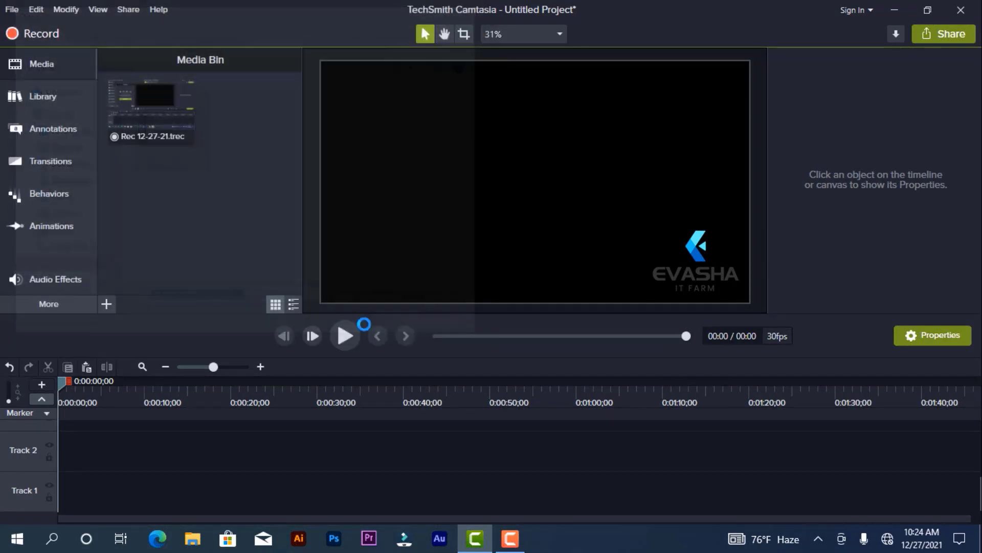
pyautogui.moveTo(248, 110); pyautogui.dragTo(66, 490)
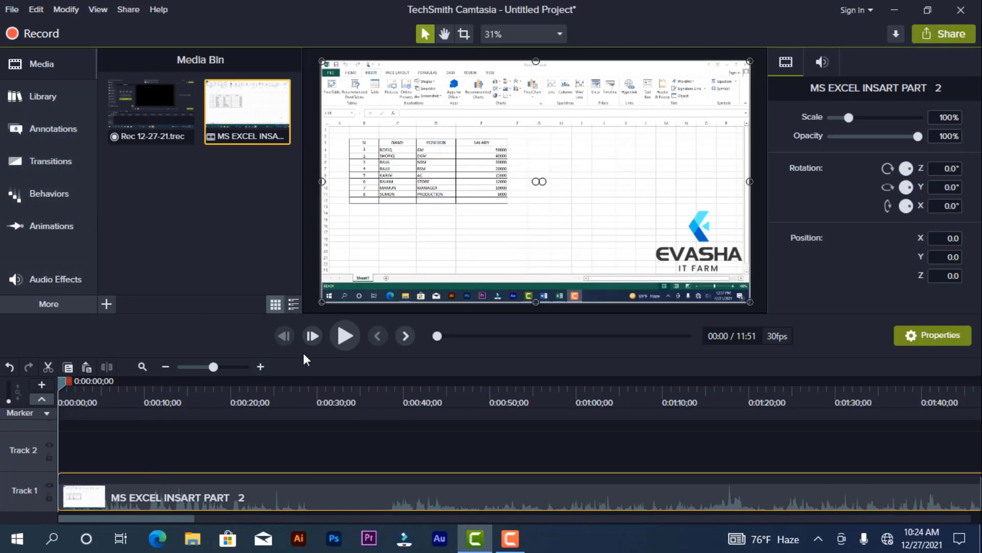
pyautogui.click(38, 162)
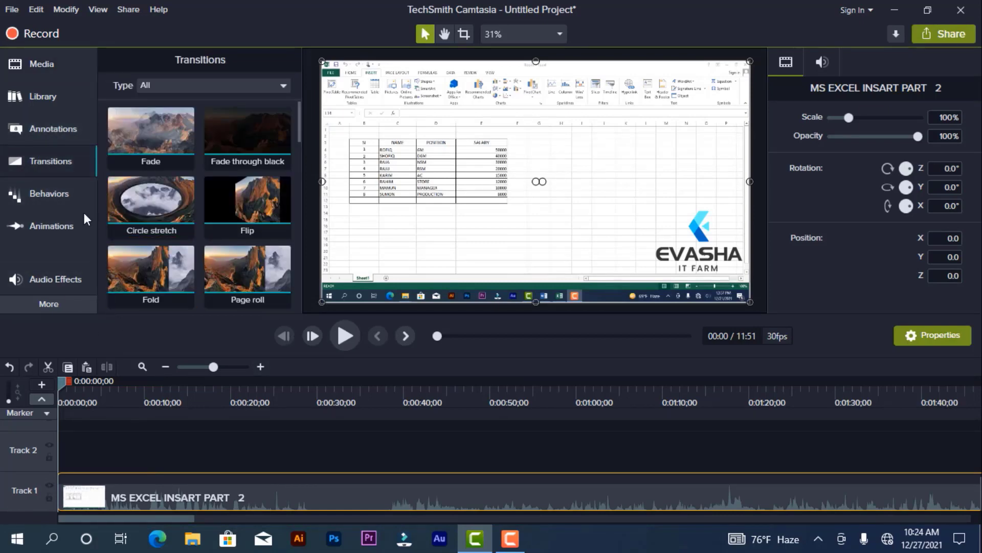
pyautogui.click(28, 161)
pyautogui.click(28, 161)
pyautogui.click(40, 65)
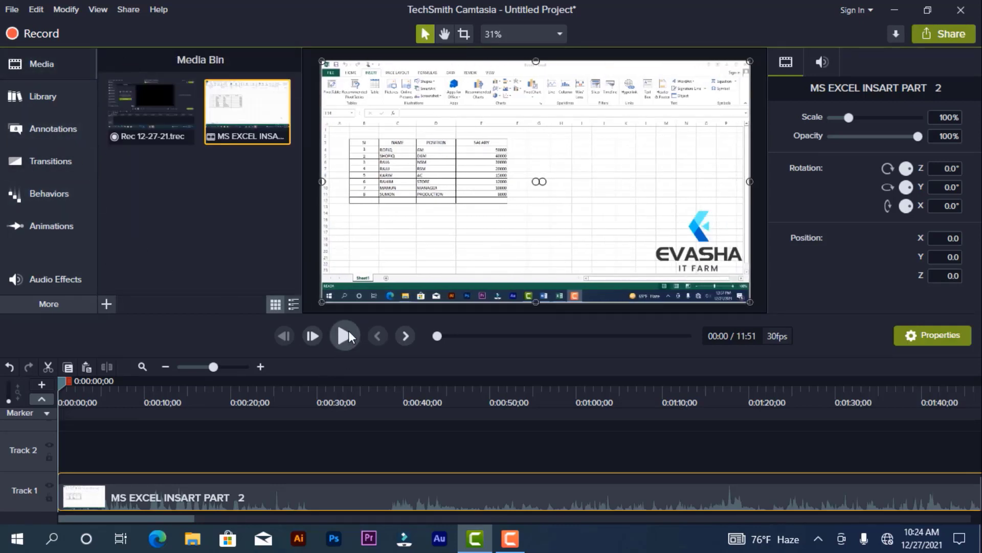
# Step: Split the Excel clip at 0:00:09;25 and shift its second part about 3 seconds later on Track 1
pyautogui.click(346, 335)
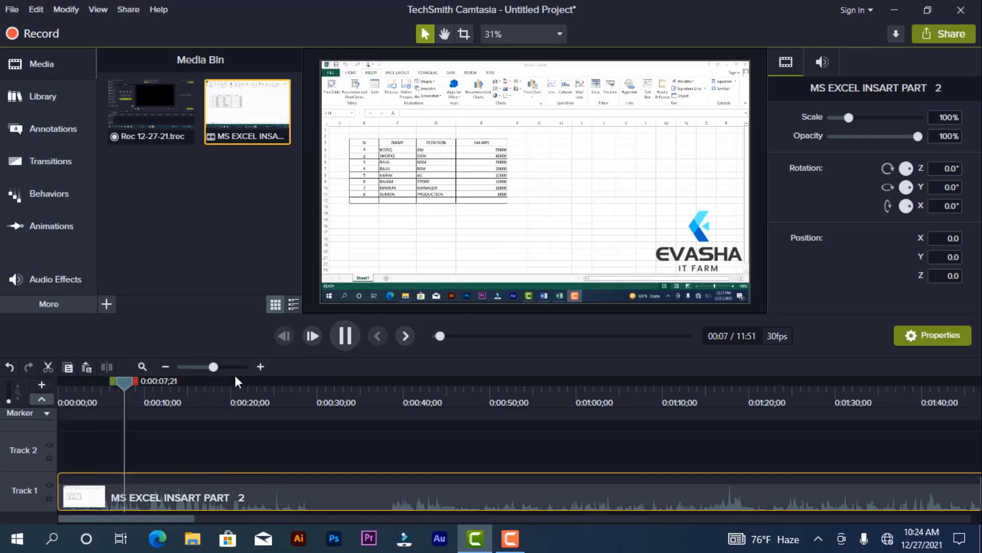
pyautogui.click(351, 335)
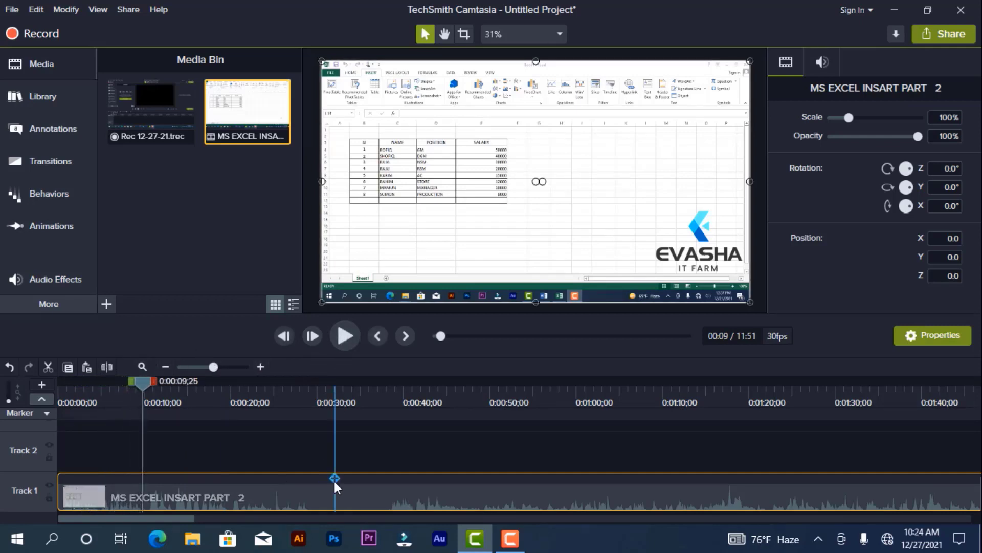
pyautogui.click(106, 366)
pyautogui.moveTo(262, 491); pyautogui.dragTo(288, 480)
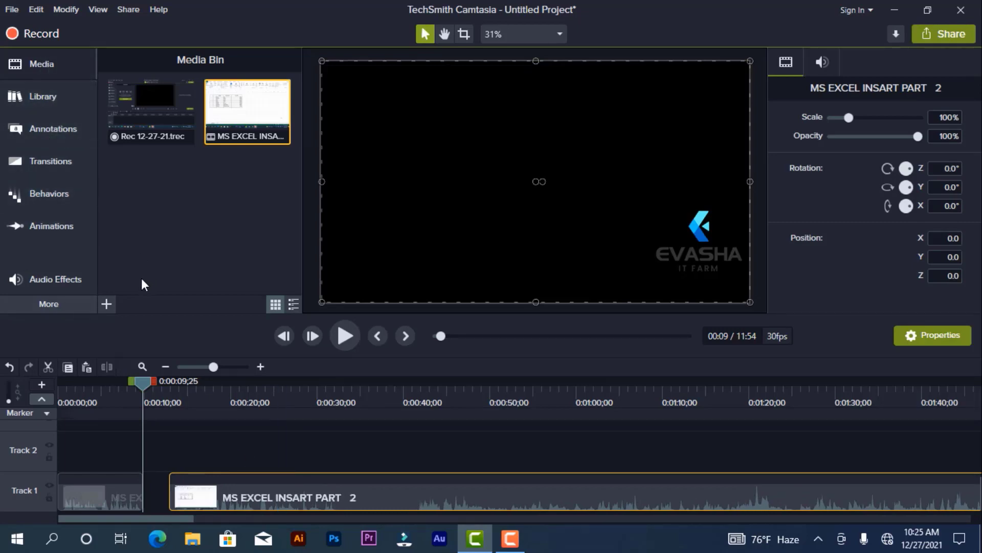
# Step: Import the INTRO video from the sweet folder on the Desktop
pyautogui.click(106, 307)
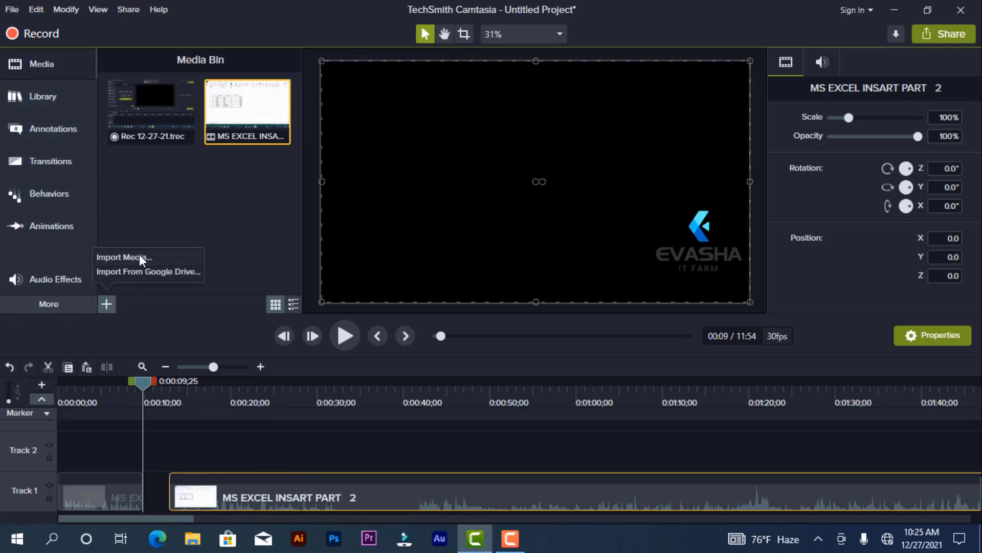
pyautogui.click(139, 253)
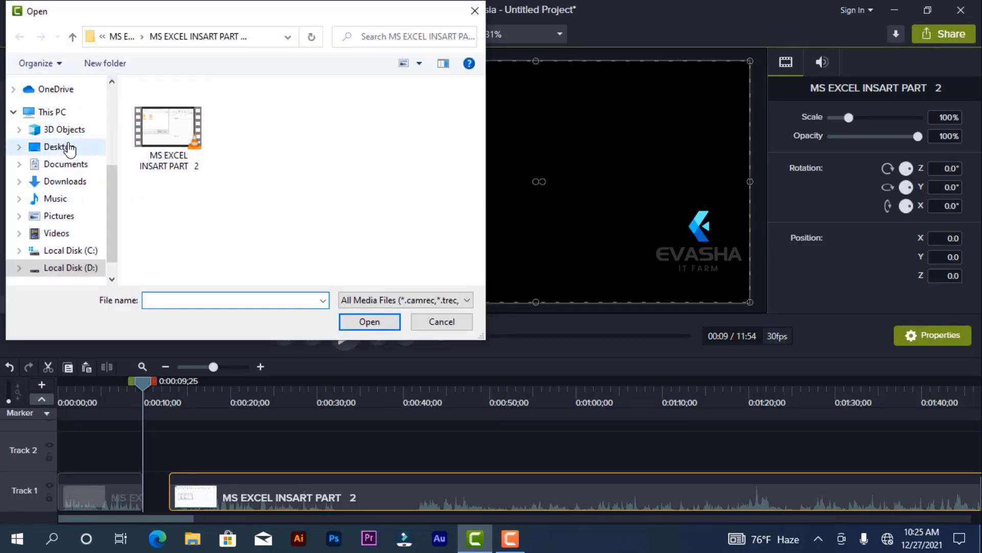
pyautogui.click(60, 148)
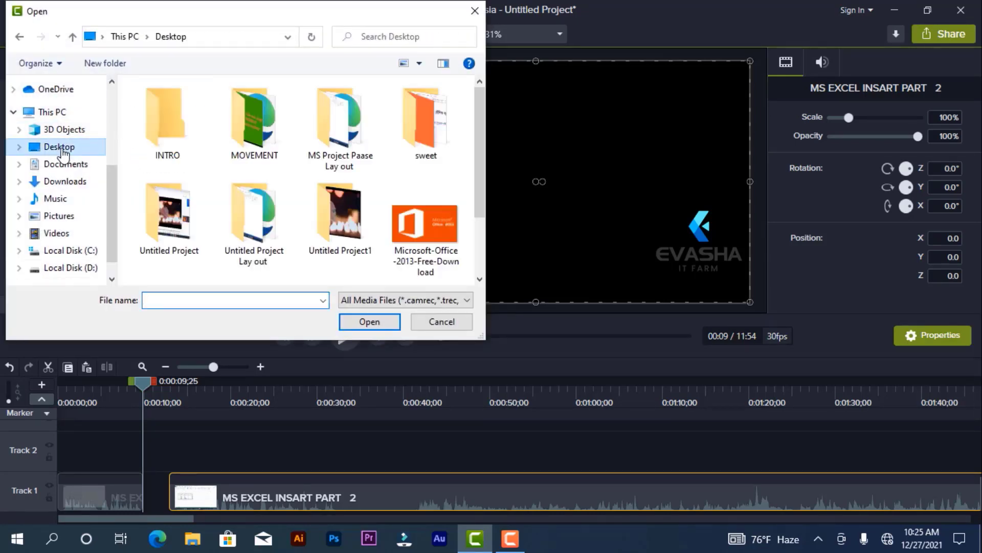
pyautogui.doubleClick(426, 130)
pyautogui.click(263, 148)
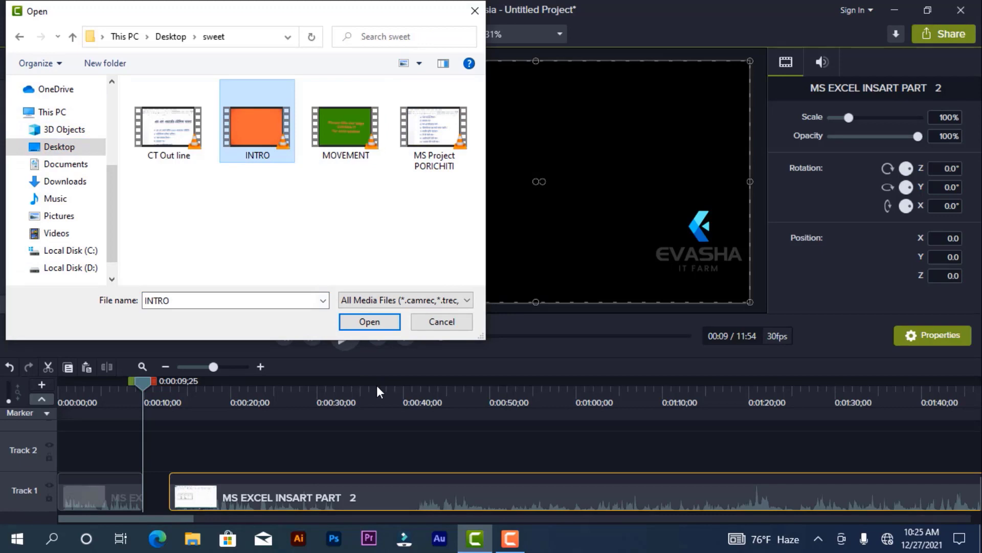
pyautogui.click(364, 326)
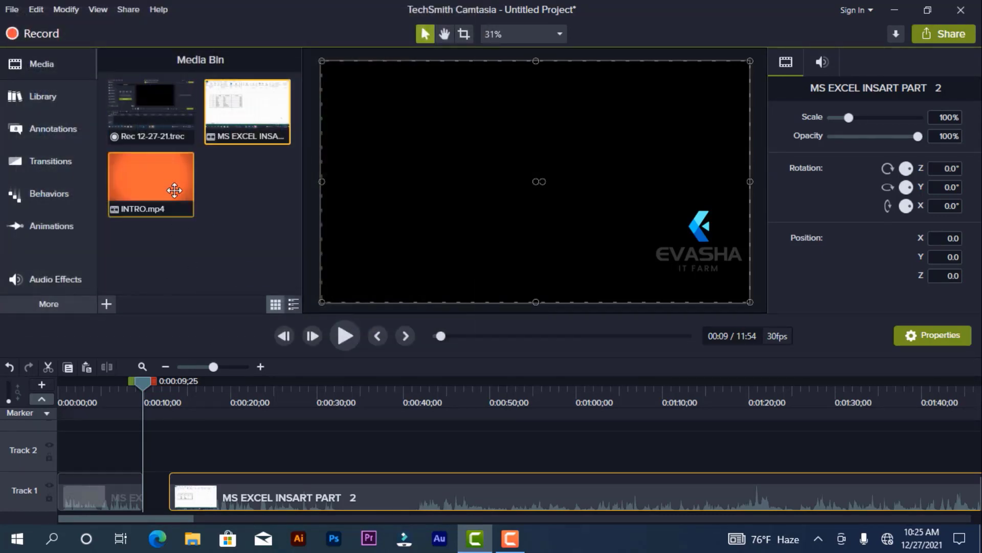
# Step: Insert the INTRO clip right after the first Excel part on Track 1 and join the second Excel part to its end
pyautogui.moveTo(187, 209); pyautogui.dragTo(420, 499)
pyautogui.moveTo(151, 179); pyautogui.dragTo(127, 484)
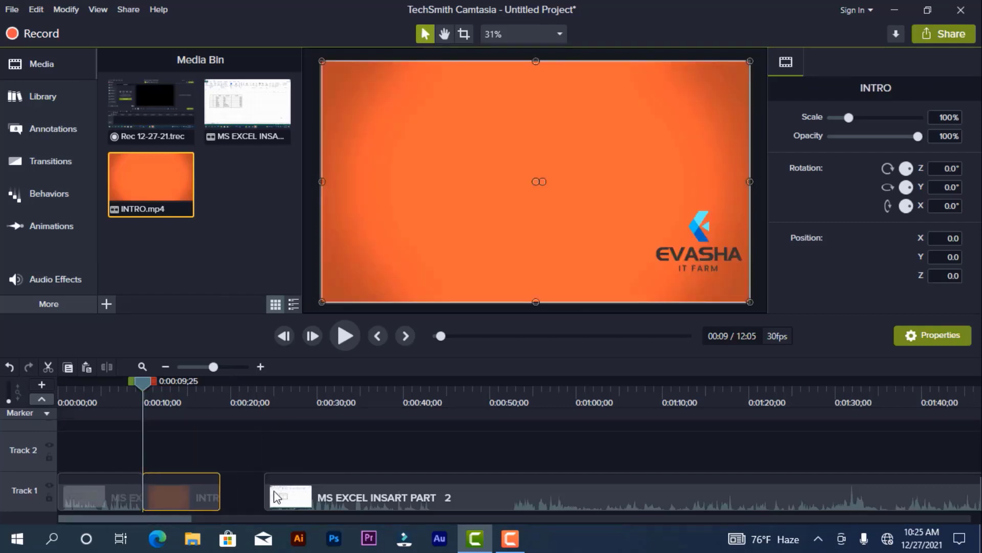
pyautogui.moveTo(293, 492); pyautogui.dragTo(241, 490)
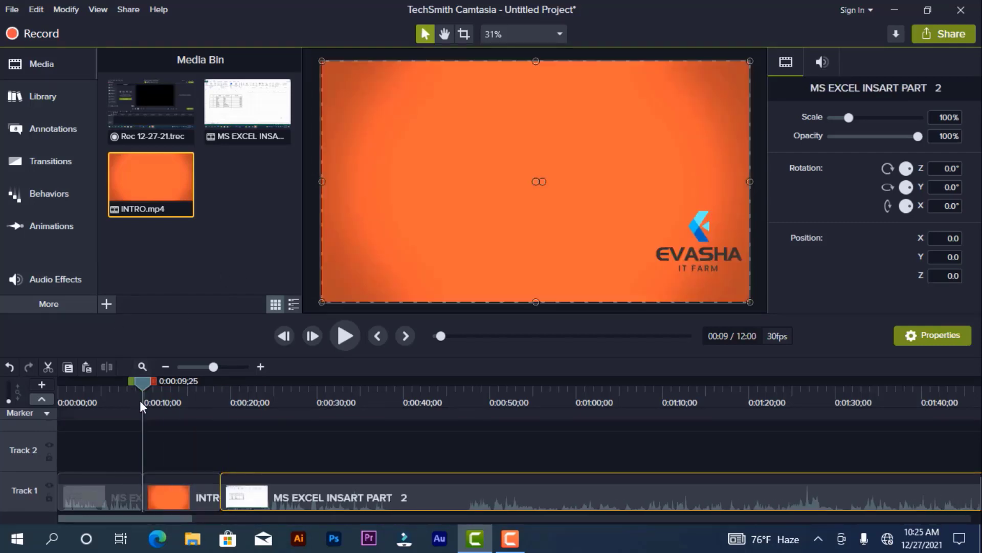
# Step: Play across the cut between the first Excel part and the INTRO clip, and return the playhead to just before it
pyautogui.moveTo(145, 382); pyautogui.dragTo(134, 386)
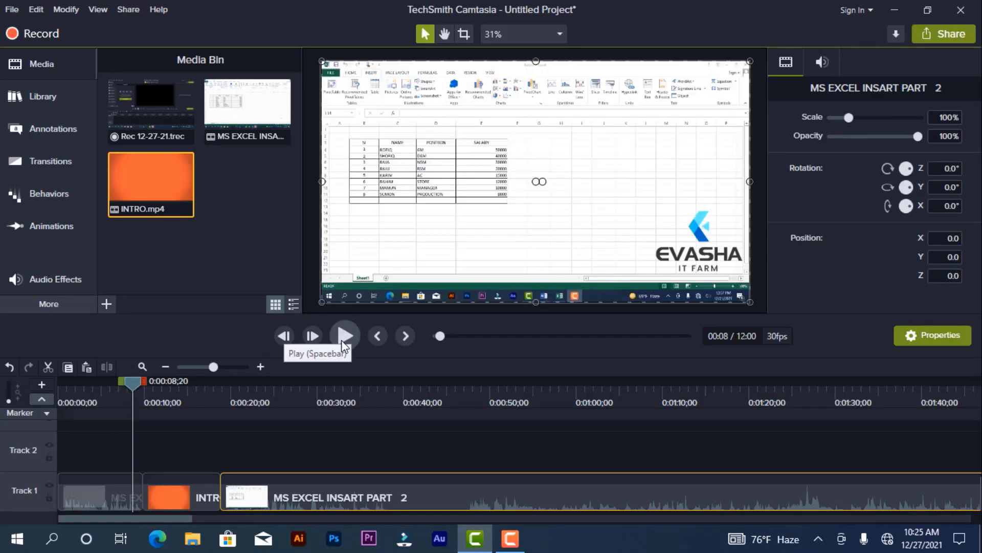
pyautogui.click(343, 338)
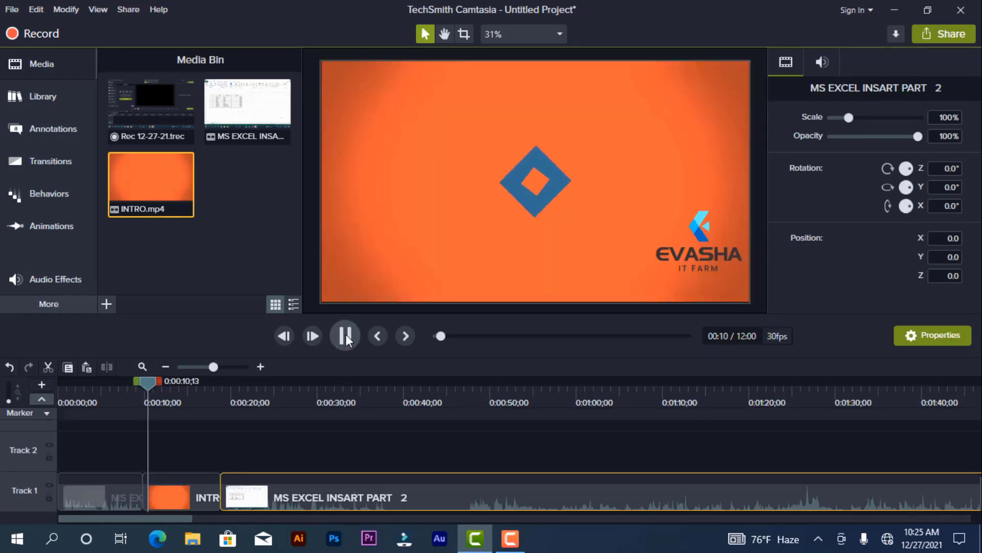
pyautogui.click(348, 326)
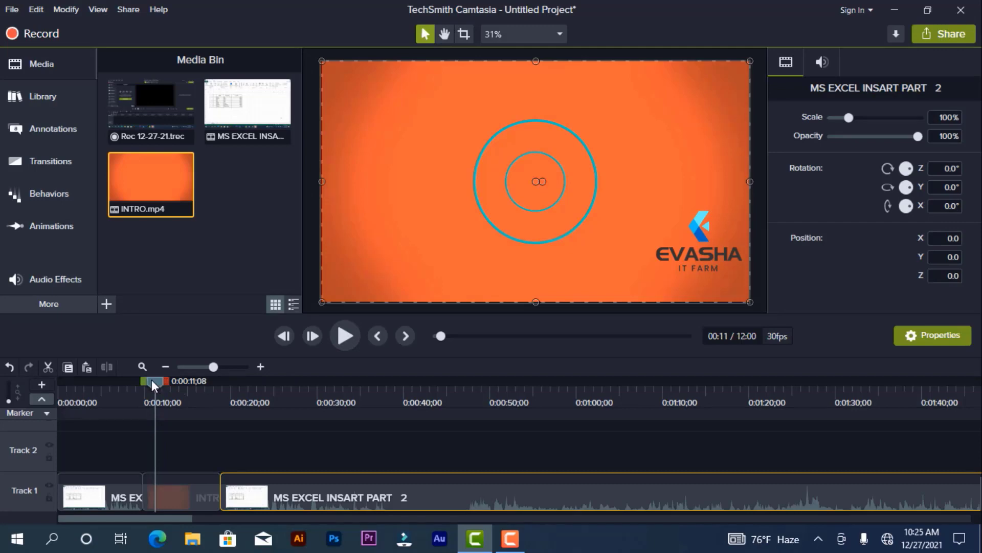
pyautogui.moveTo(151, 380); pyautogui.dragTo(128, 385)
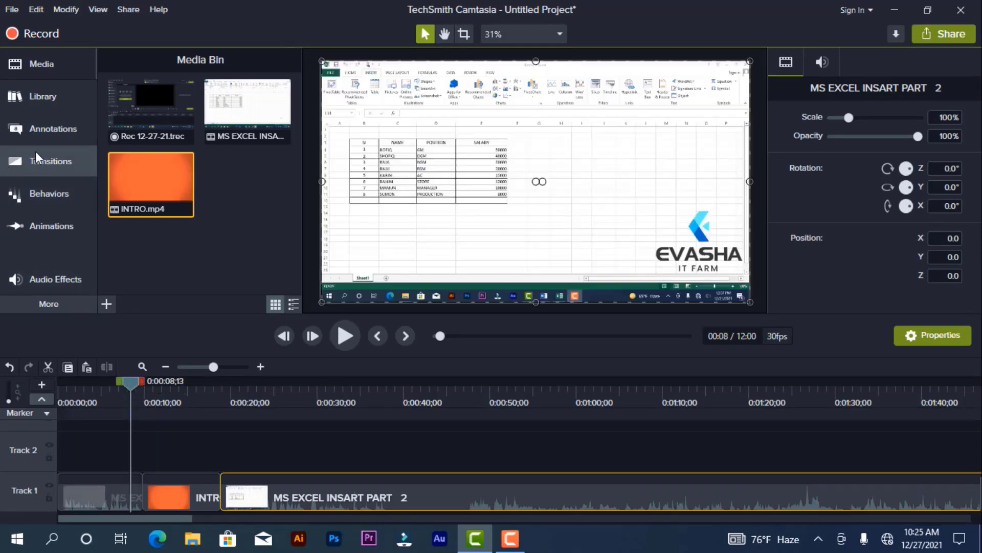
# Step: Try a Fade transition at the cut between the first Excel part and the INTRO clip, and preview it
pyautogui.click(36, 162)
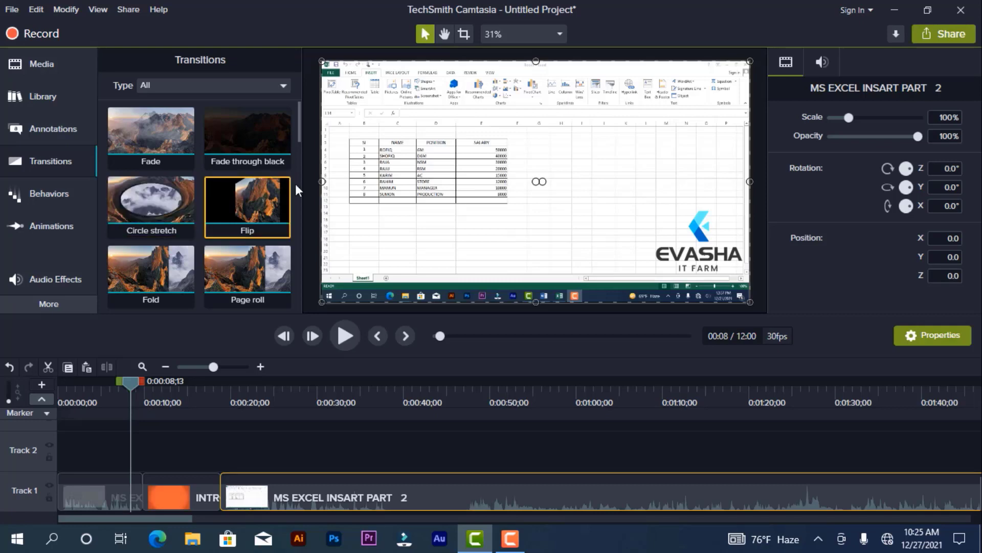
pyautogui.moveTo(172, 198); pyautogui.dragTo(143, 496)
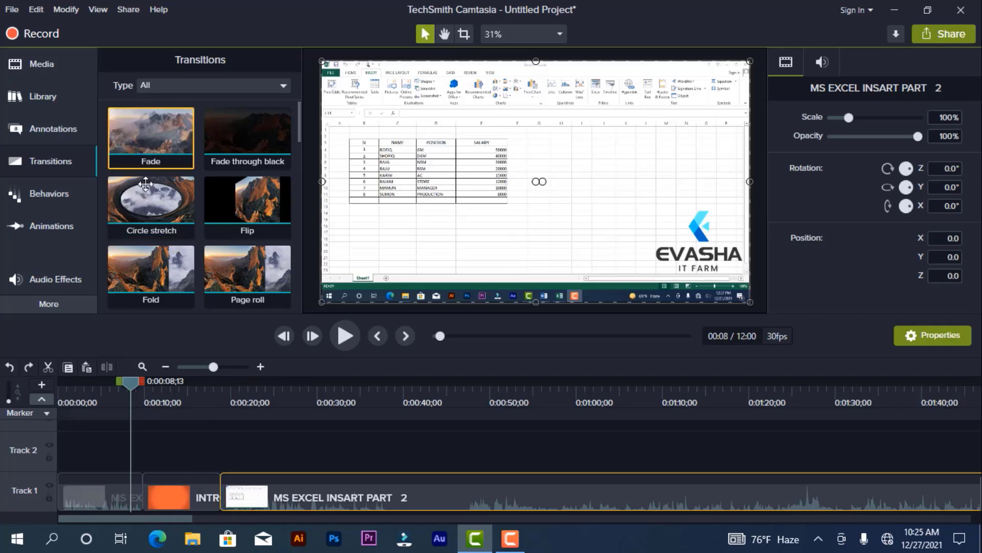
pyautogui.moveTo(145, 183); pyautogui.dragTo(132, 494)
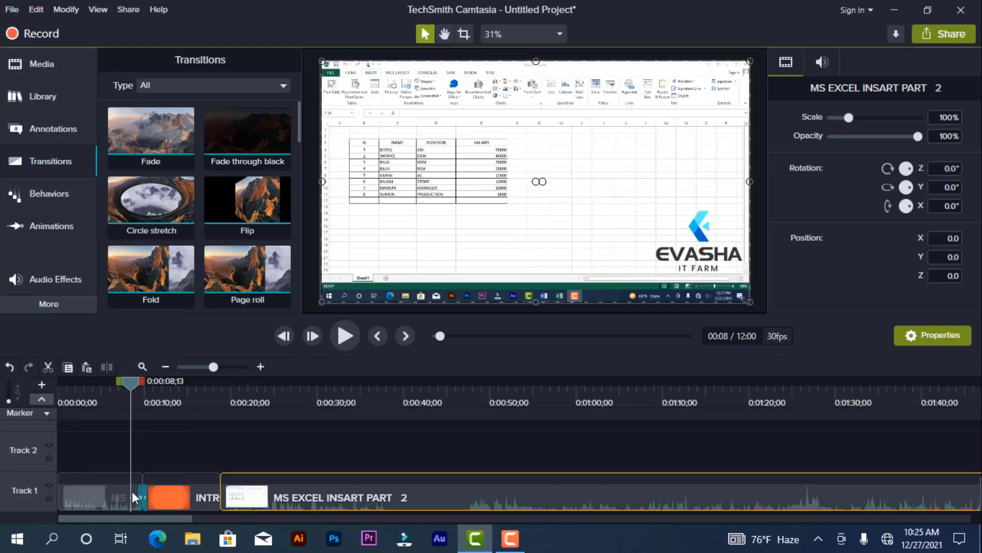
pyautogui.click(345, 333)
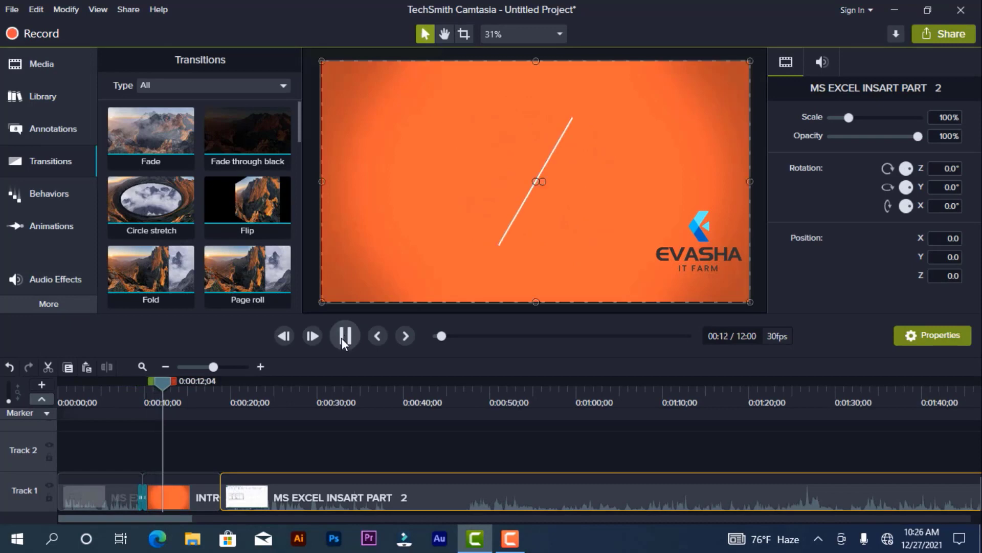
pyautogui.click(342, 337)
pyautogui.moveTo(162, 388); pyautogui.dragTo(132, 394)
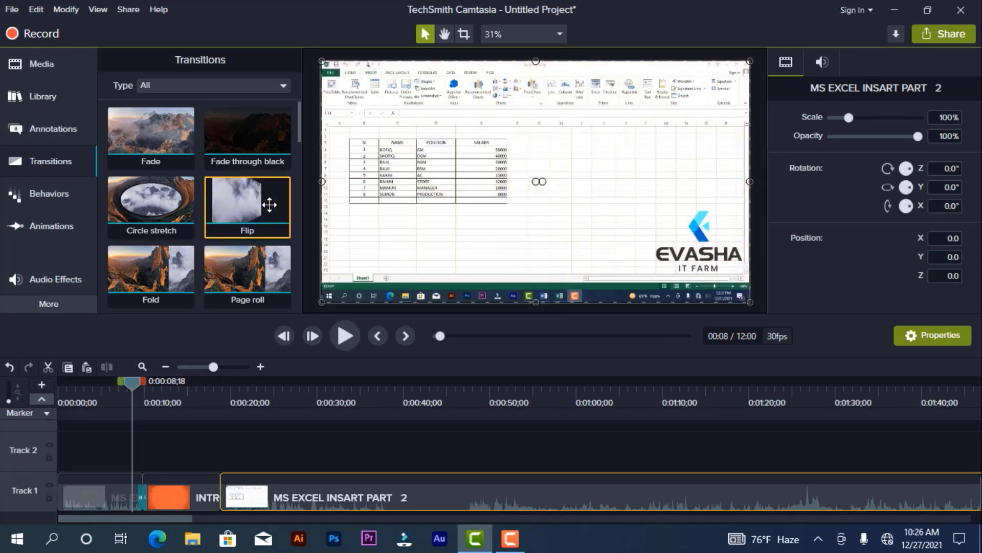
# Step: Apply the Flip transition at the cut between the first Excel part and the INTRO clip, and preview it
pyautogui.moveTo(269, 203)
pyautogui.mouseDown()
pyautogui.moveTo(132, 499)
pyautogui.moveTo(141, 490)
pyautogui.mouseUp()
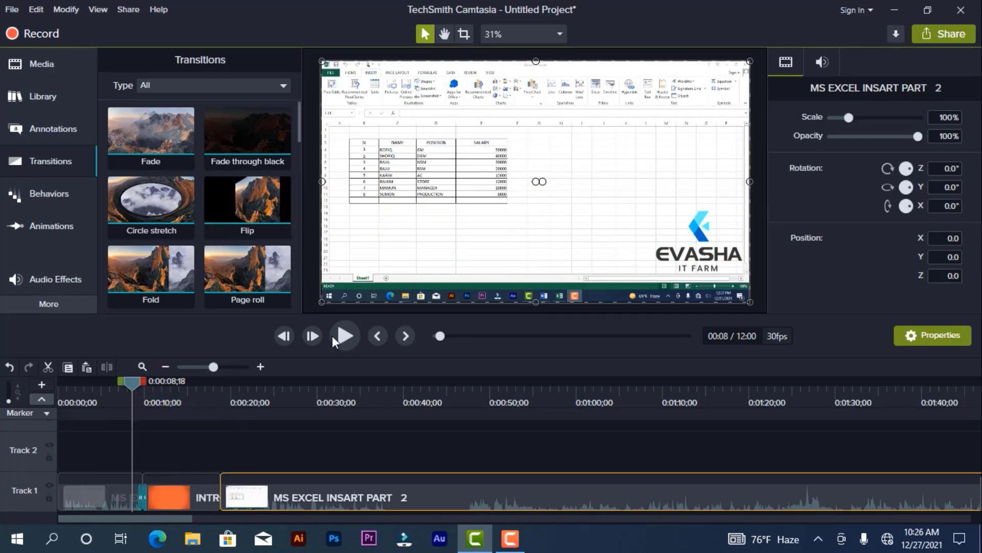
pyautogui.click(348, 334)
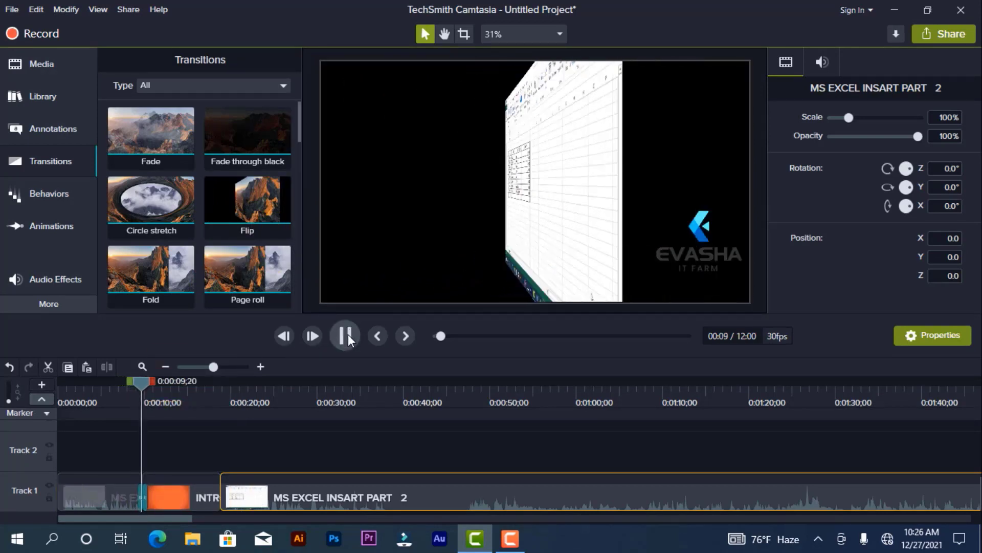
pyautogui.click(348, 333)
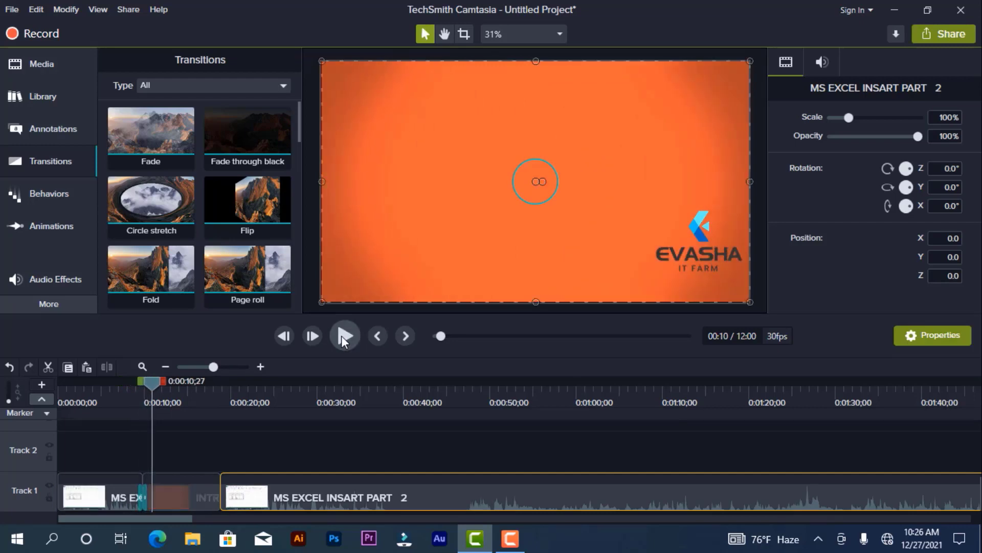
# Step: Add a fade transition at the cut between the INTRO clip and the second Excel part, and preview it twice
pyautogui.moveTo(152, 377); pyautogui.dragTo(211, 381)
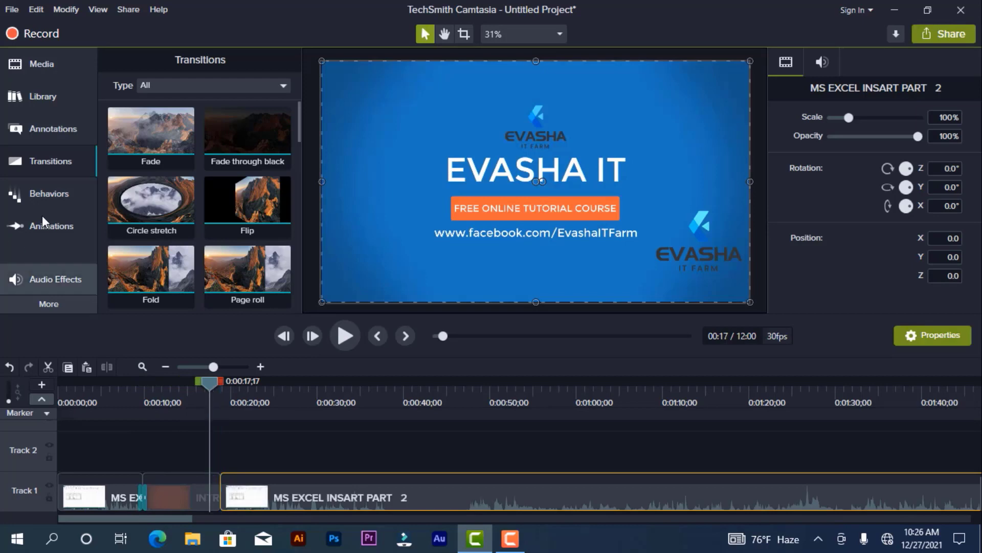
pyautogui.moveTo(165, 196); pyautogui.dragTo(220, 499)
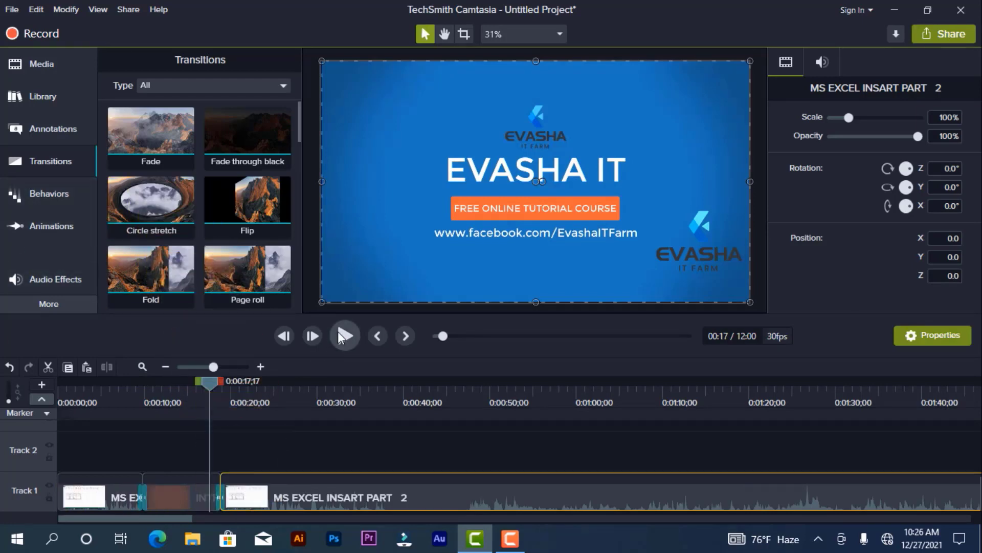
pyautogui.click(338, 330)
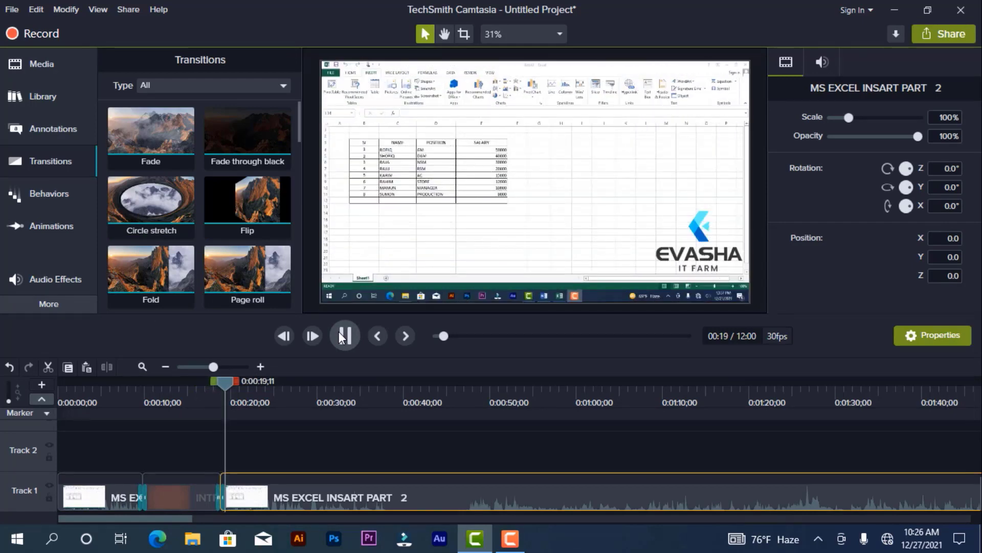
pyautogui.click(351, 330)
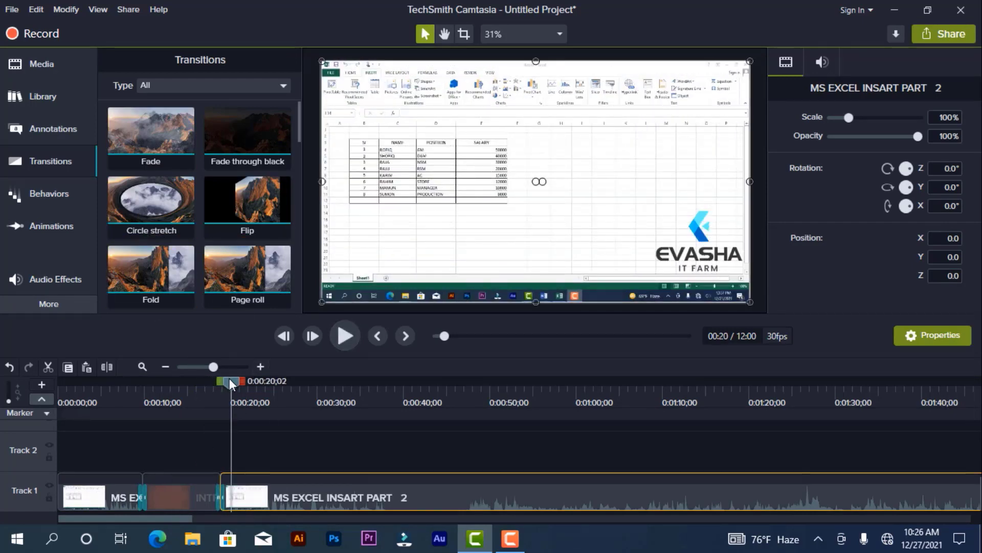
pyautogui.moveTo(230, 379); pyautogui.dragTo(199, 383)
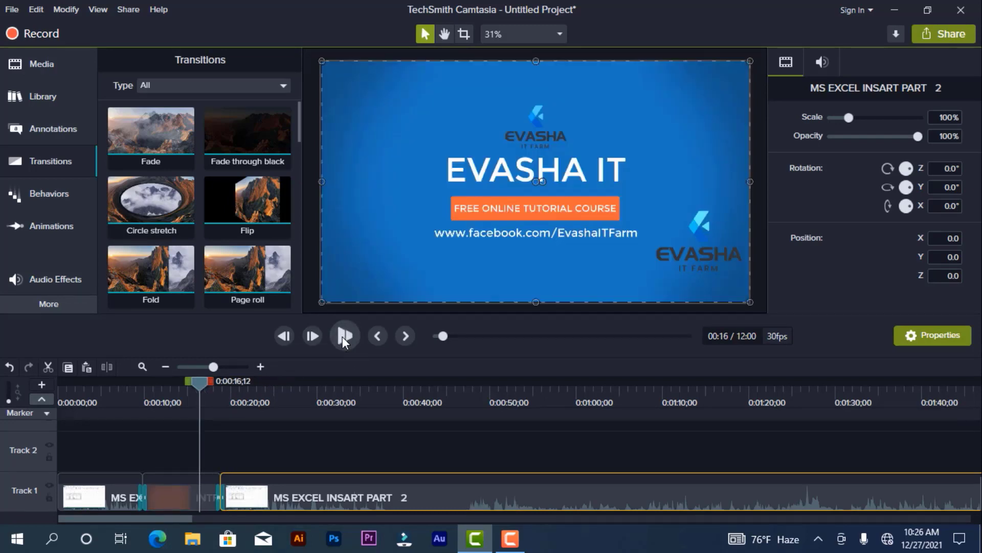
pyautogui.click(342, 336)
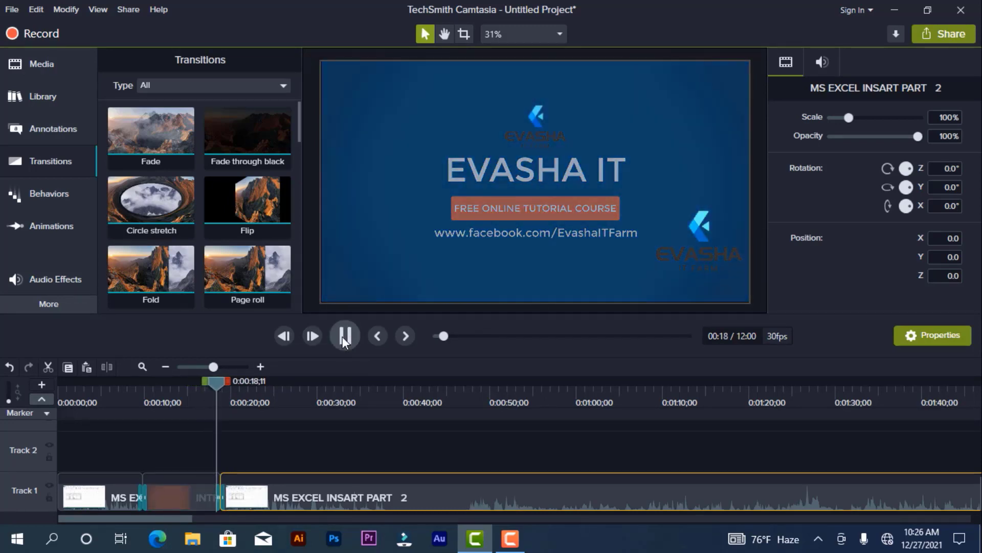
pyautogui.click(344, 336)
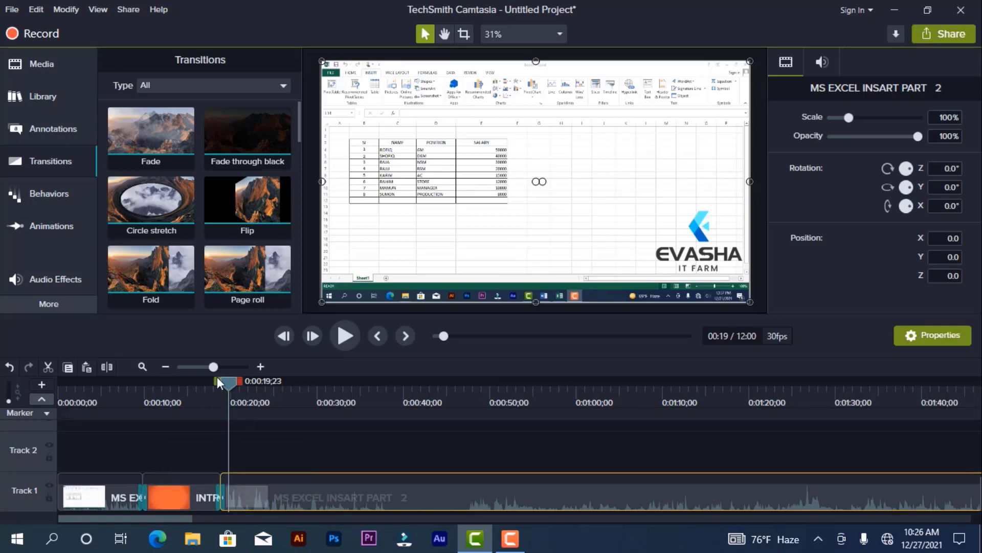
# Step: Split the second Excel part at 0:00:40;25 and shift the split-off remainder along Track 1 to about 0:01:00, leaving a gap
pyautogui.moveTo(238, 379); pyautogui.dragTo(420, 384)
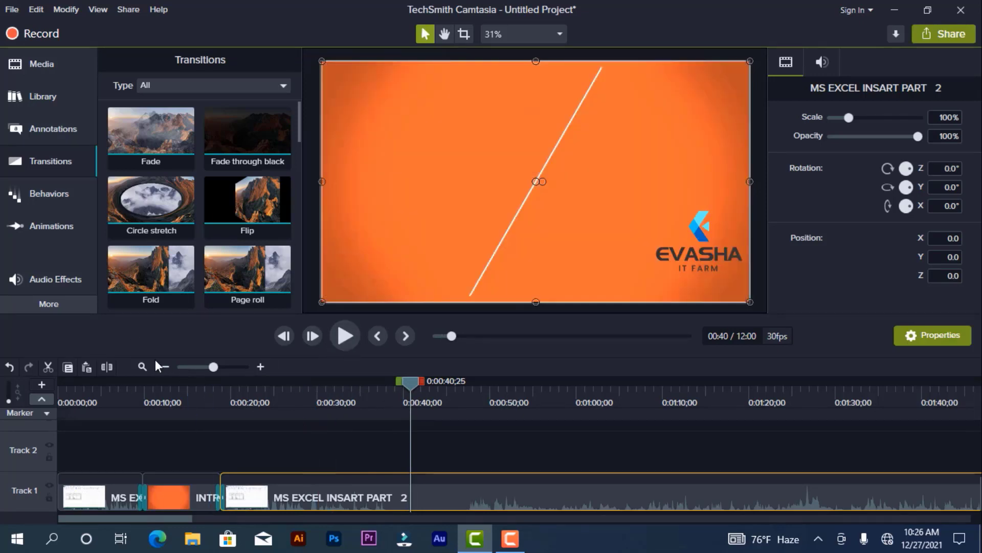
pyautogui.click(109, 367)
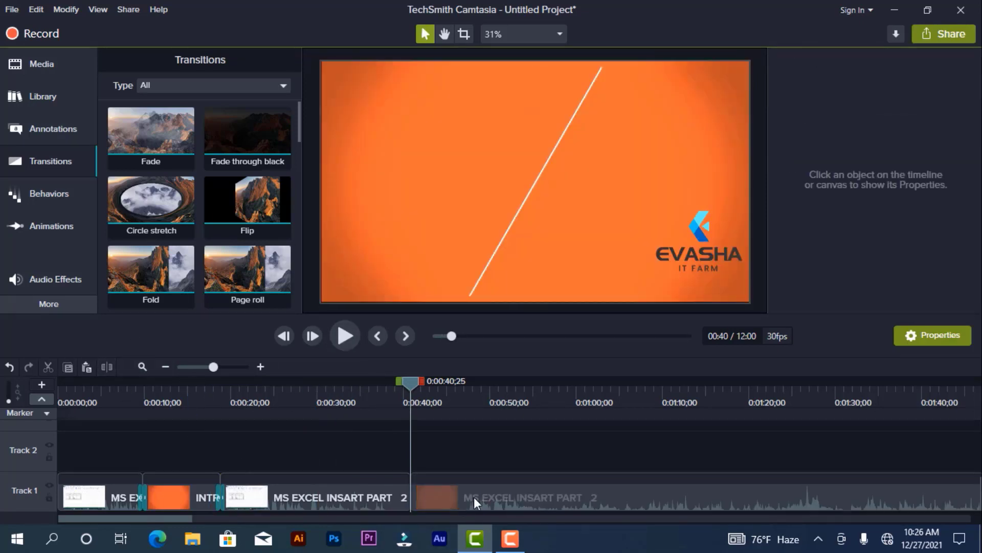
pyautogui.moveTo(627, 504); pyautogui.dragTo(634, 504)
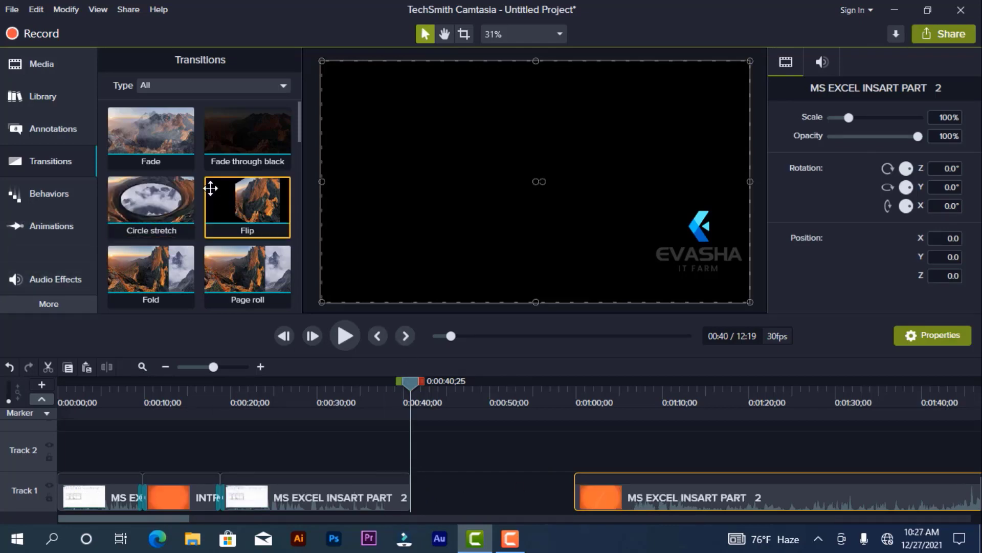
# Step: Place a new copy of the MS EXCEL INSART PART 2 media on Track 2 and delete the split-off remainder from Track 1
pyautogui.click(56, 69)
pyautogui.moveTo(240, 118); pyautogui.dragTo(404, 477)
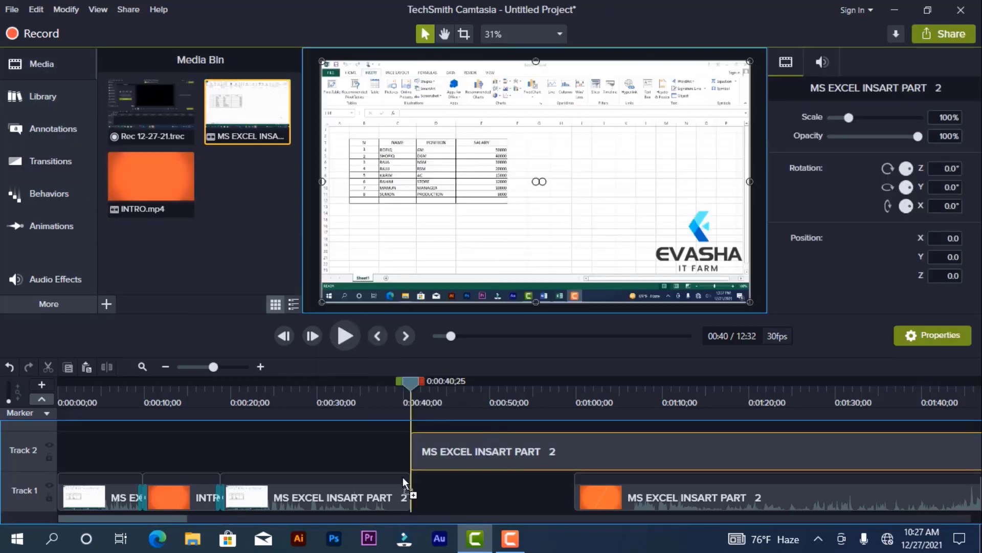
pyautogui.click(677, 496)
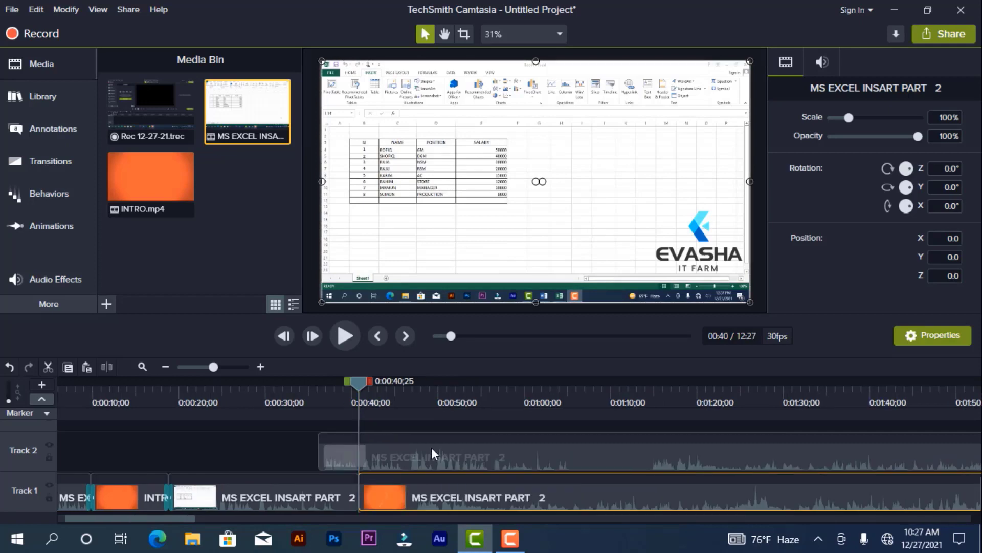
pyautogui.rightClick(439, 439)
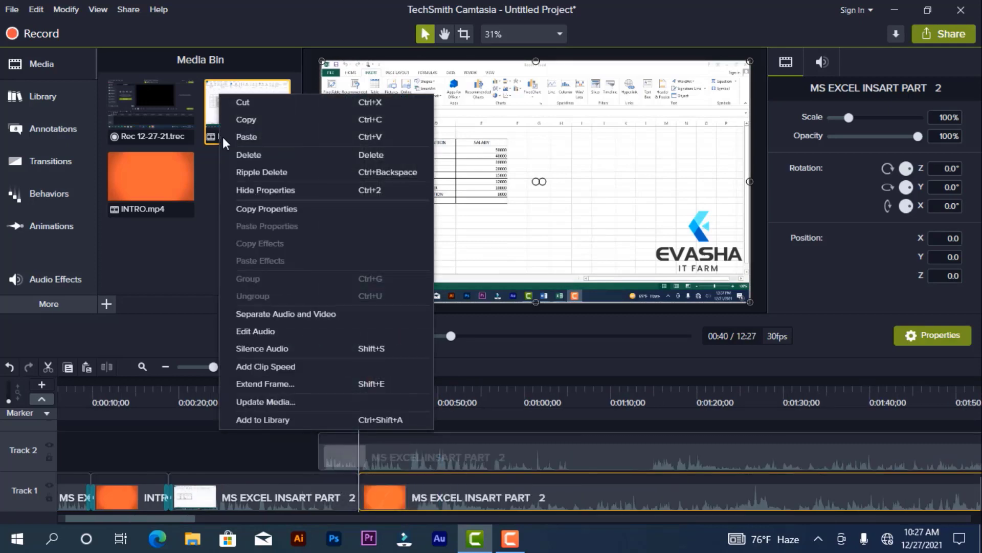
pyautogui.click(255, 154)
# Step: Move the Excel clip from Track 2 onto Track 1, directly behind the second Excel part at 0:00:40;25
pyautogui.click(400, 451)
pyautogui.rightClick(404, 451)
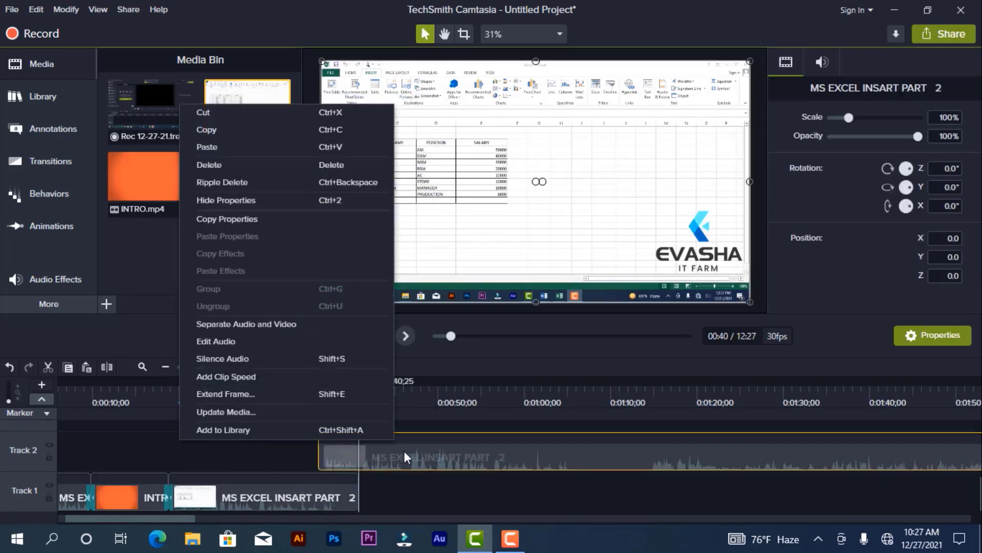
pyautogui.click(544, 471)
pyautogui.moveTo(452, 443); pyautogui.dragTo(376, 500)
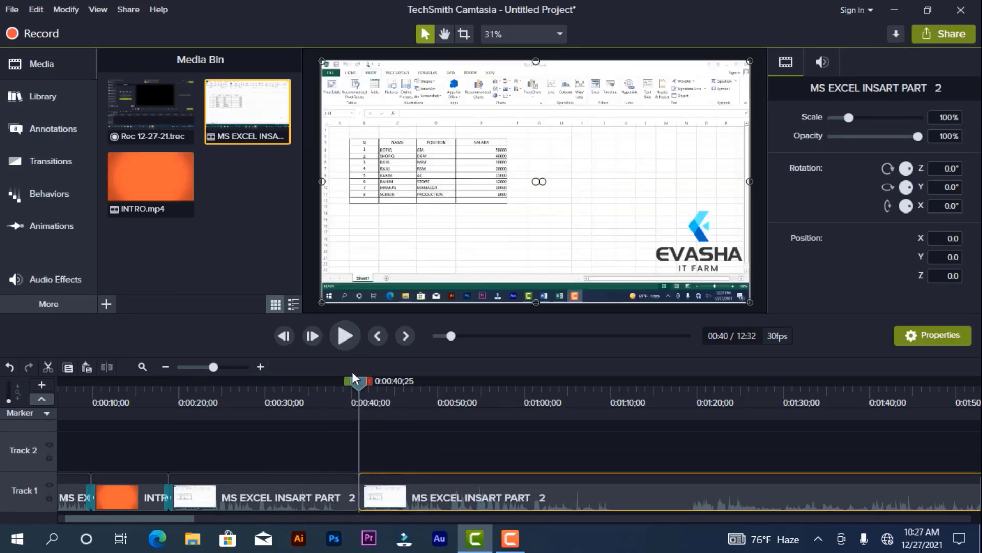
# Step: Play across the cut between the second and third Excel parts, and return the playhead to 0:00:37;23
pyautogui.moveTo(353, 381); pyautogui.dragTo(346, 381)
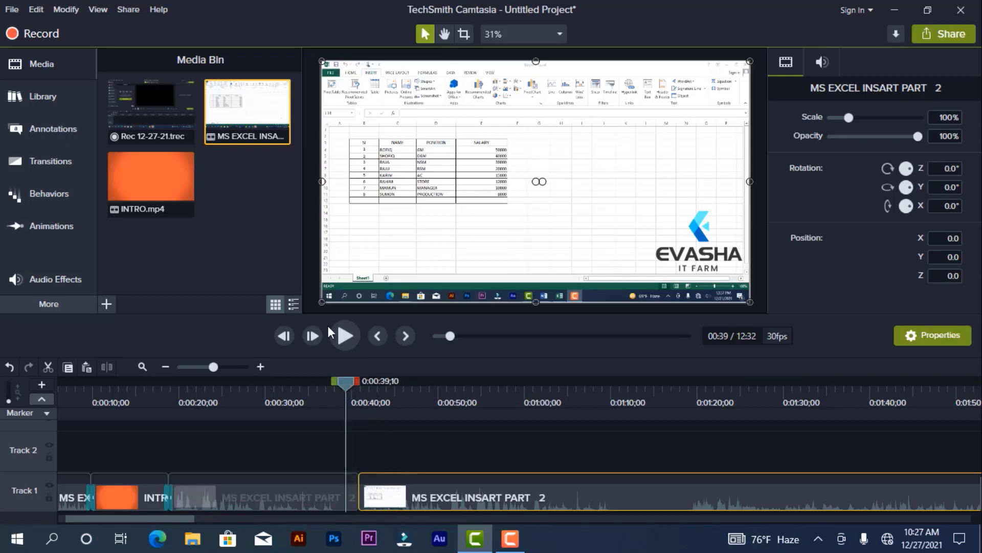
pyautogui.click(346, 334)
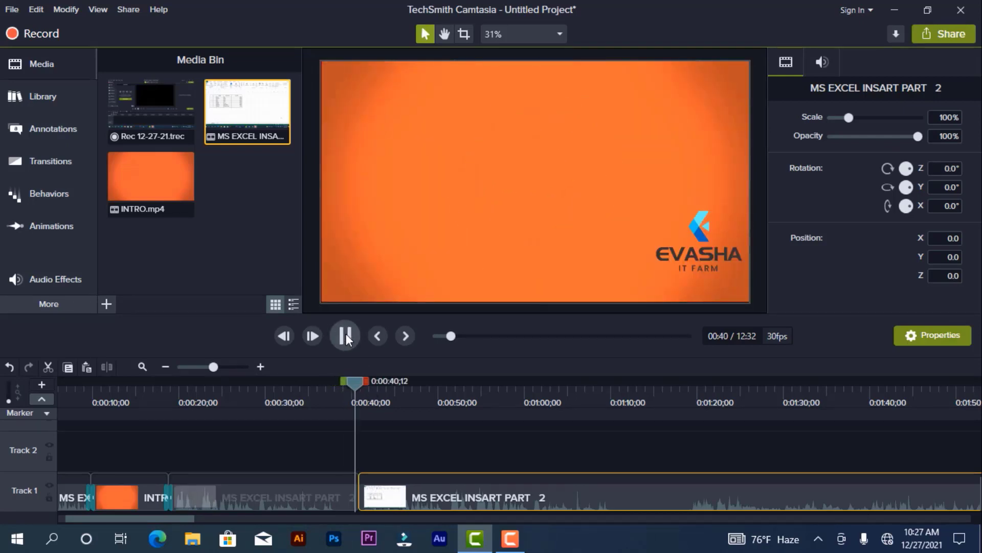
pyautogui.click(346, 334)
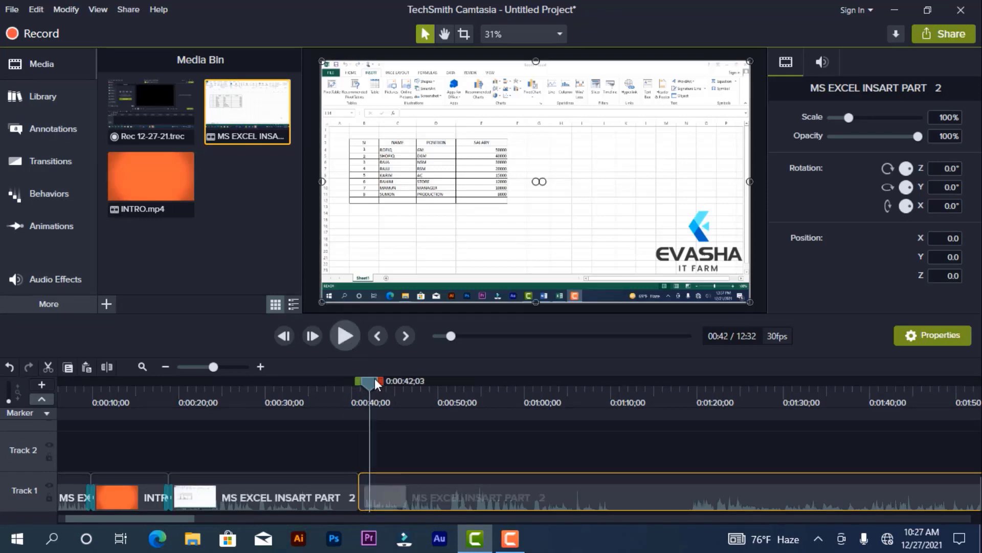
pyautogui.moveTo(375, 385); pyautogui.dragTo(332, 385)
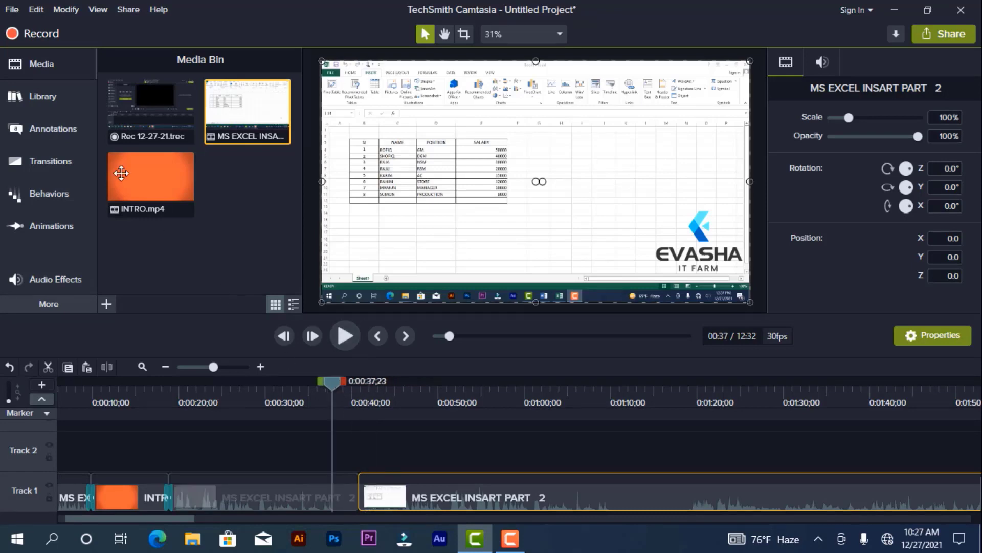
# Step: Apply the Dissolve transition at the cut between the second and third Excel parts, and preview it
pyautogui.click(53, 163)
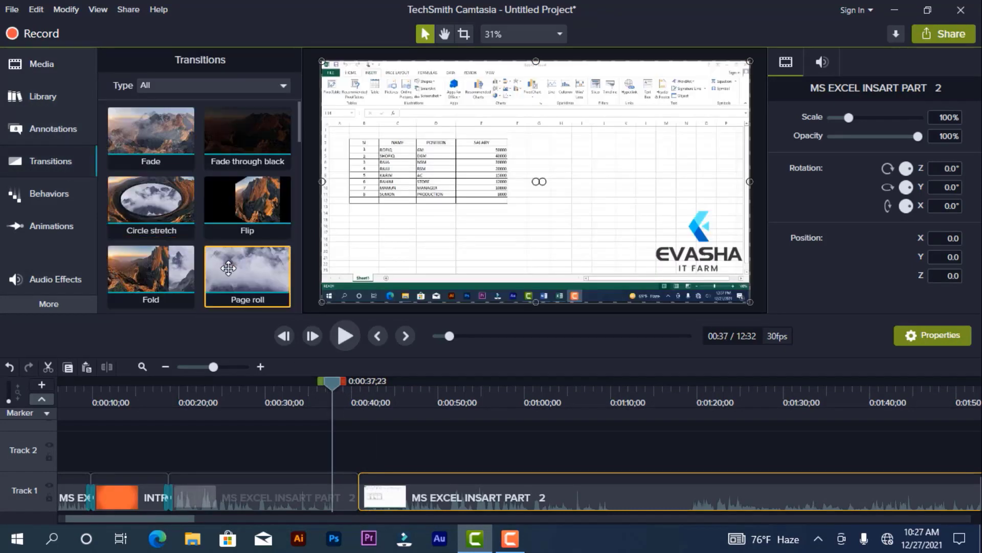
pyautogui.moveTo(296, 133); pyautogui.dragTo(297, 203)
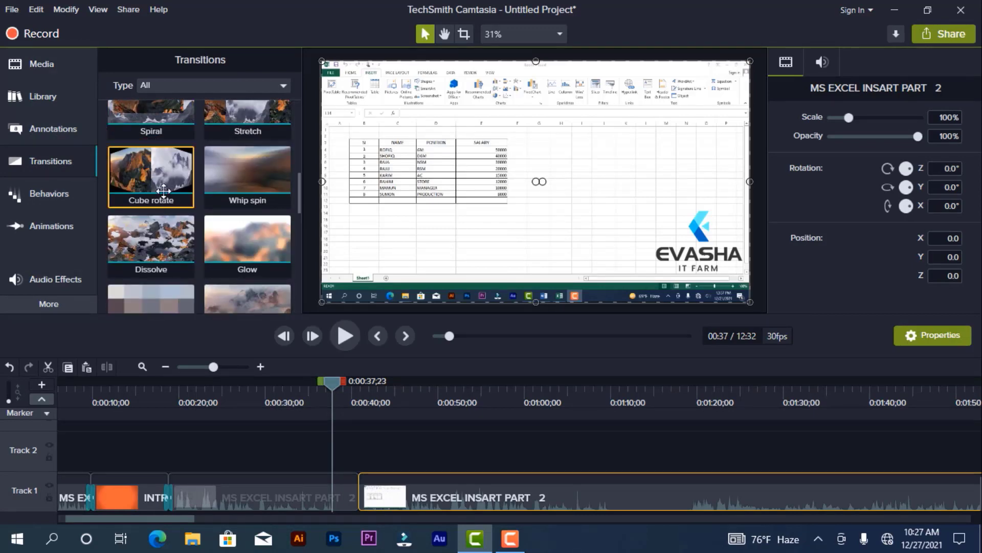
pyautogui.moveTo(164, 241); pyautogui.dragTo(355, 476)
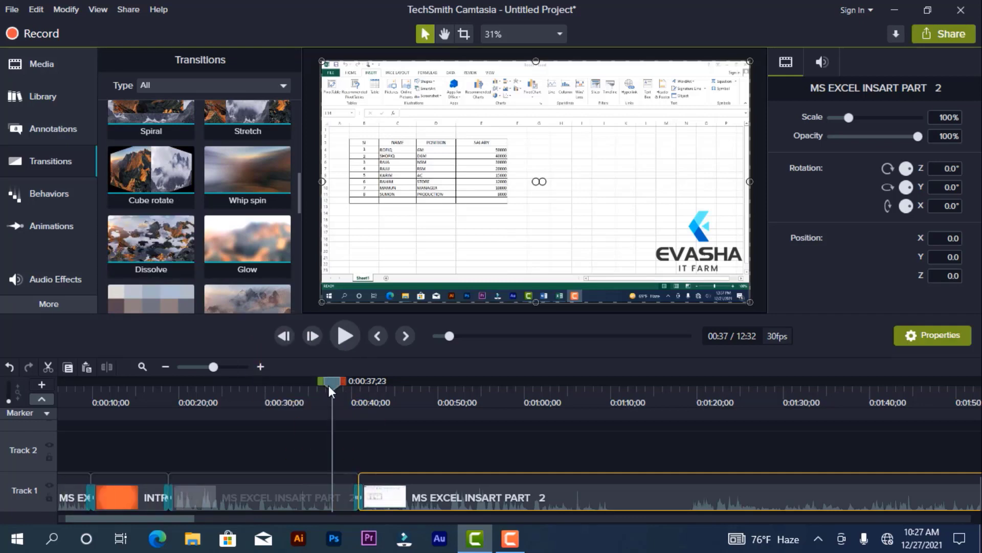
pyautogui.moveTo(328, 385); pyautogui.dragTo(347, 384)
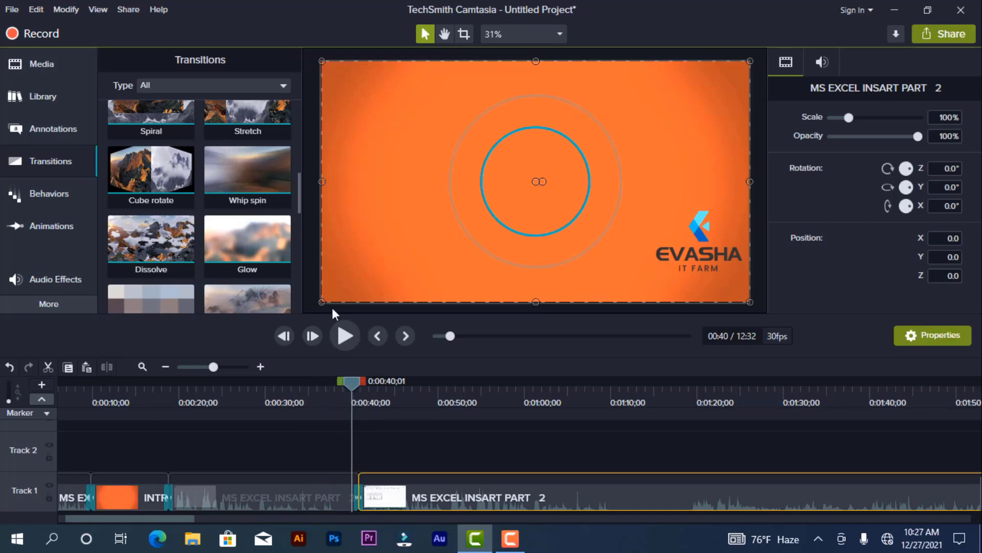
pyautogui.click(341, 333)
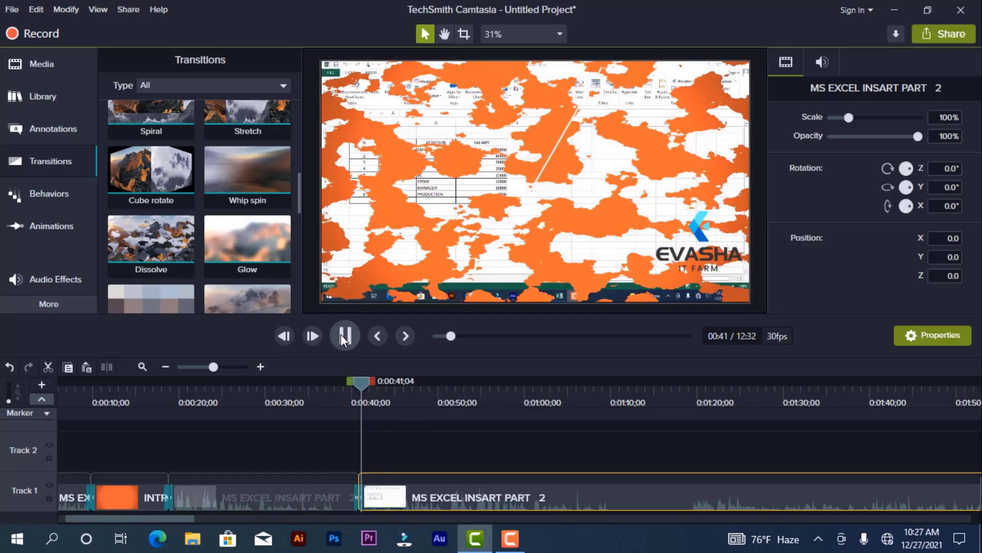
pyautogui.click(341, 335)
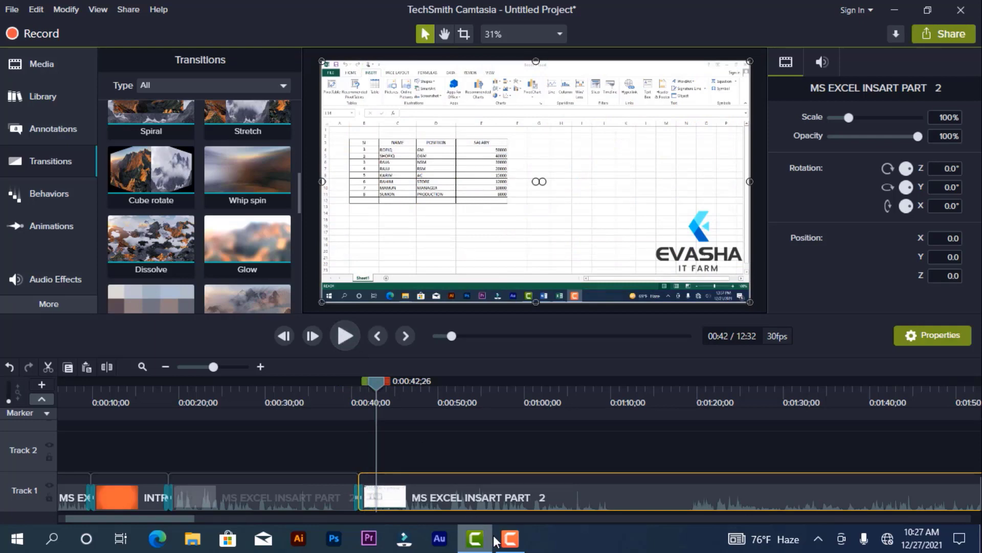
pyautogui.click(510, 541)
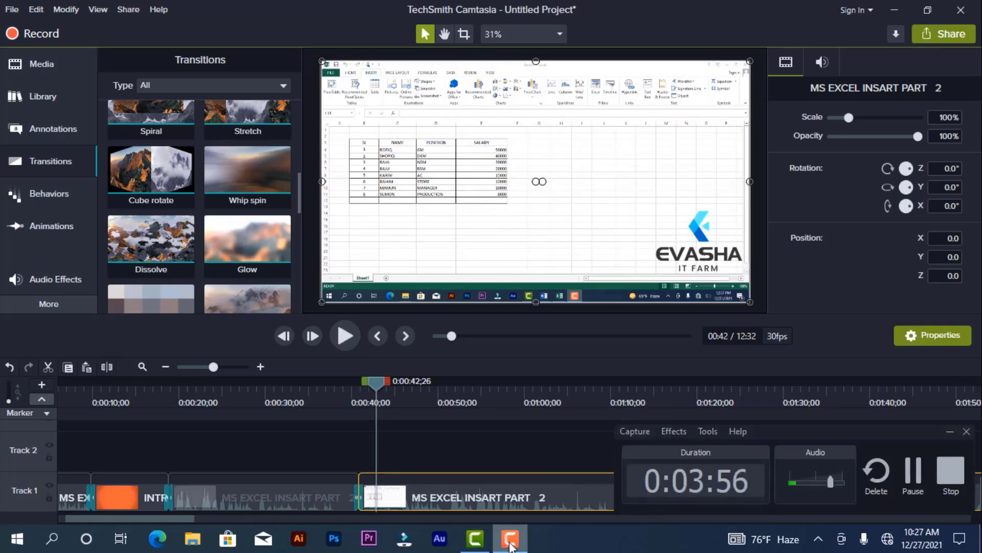
pyautogui.click(510, 541)
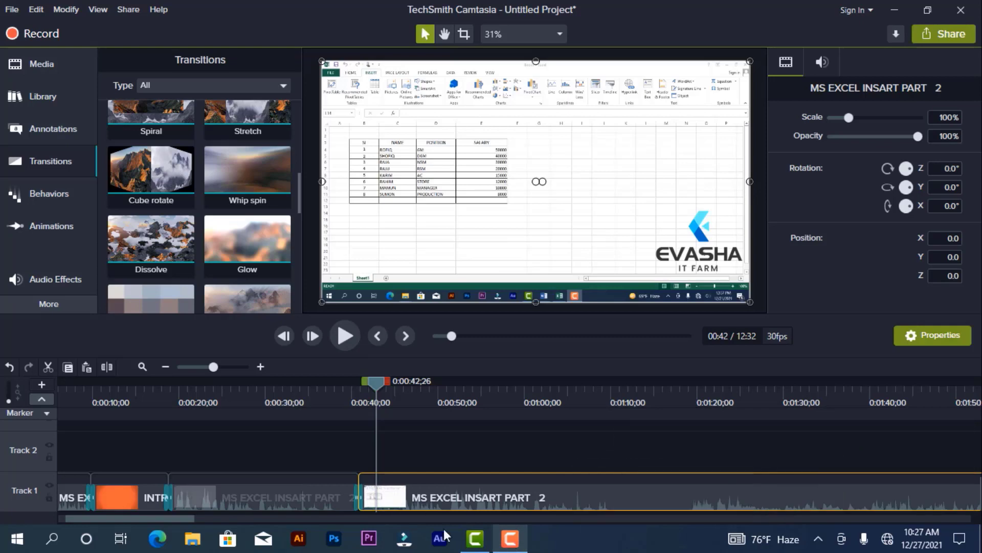
# Step: Place a plain ABC text callout in the empty cells beside the table at 0:00:07;00 of the first Excel part
pyautogui.click(48, 193)
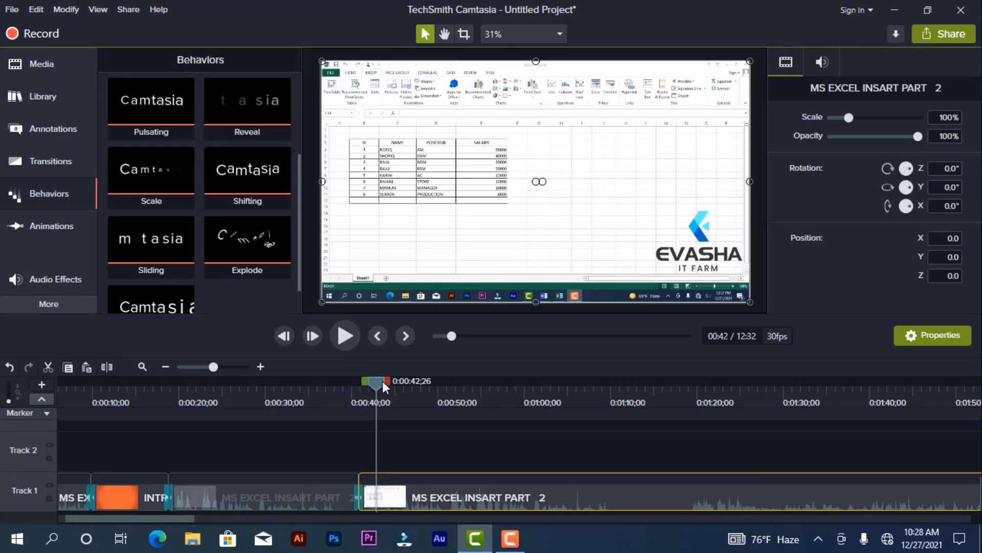
pyautogui.moveTo(380, 381); pyautogui.dragTo(65, 395)
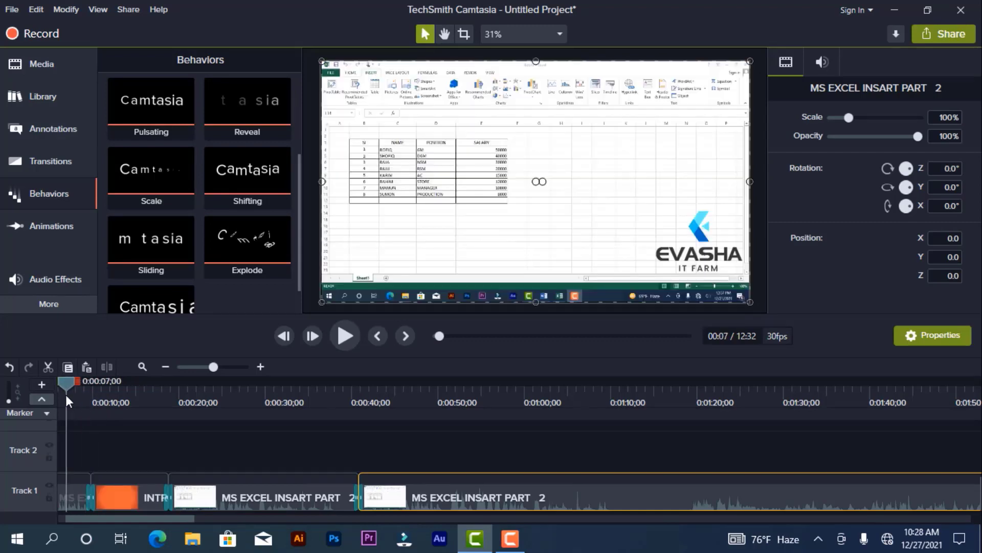
pyautogui.click(604, 213)
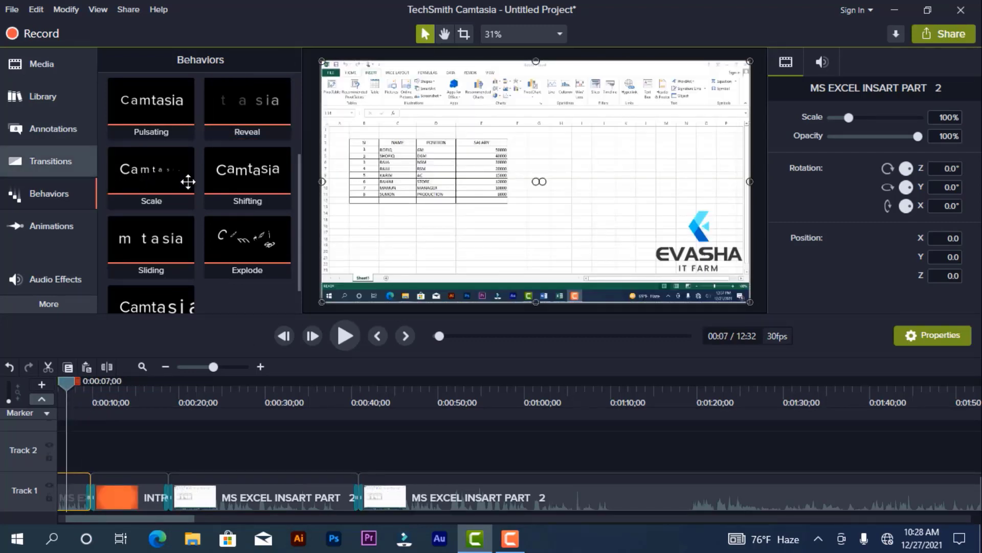
pyautogui.click(48, 127)
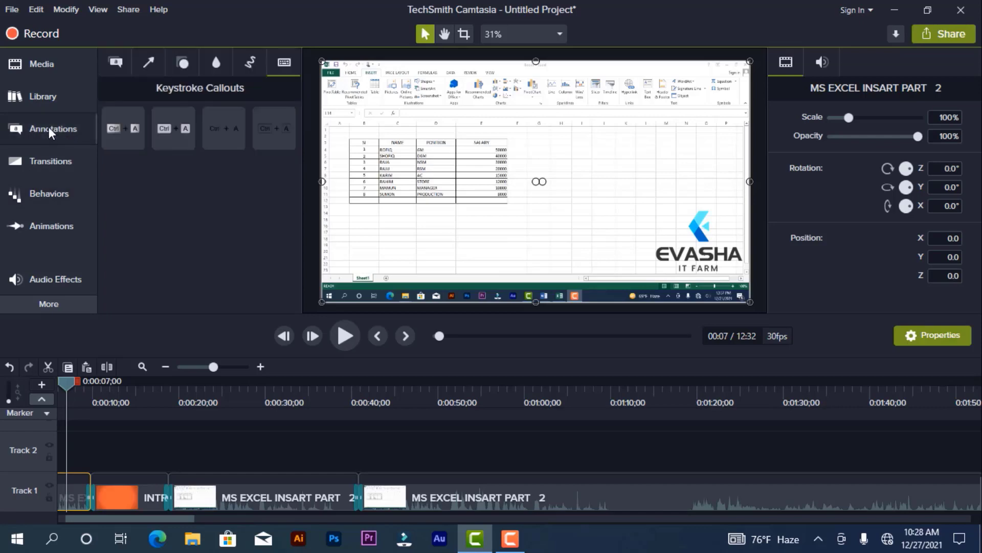
pyautogui.click(108, 66)
pyautogui.moveTo(271, 202); pyautogui.dragTo(625, 204)
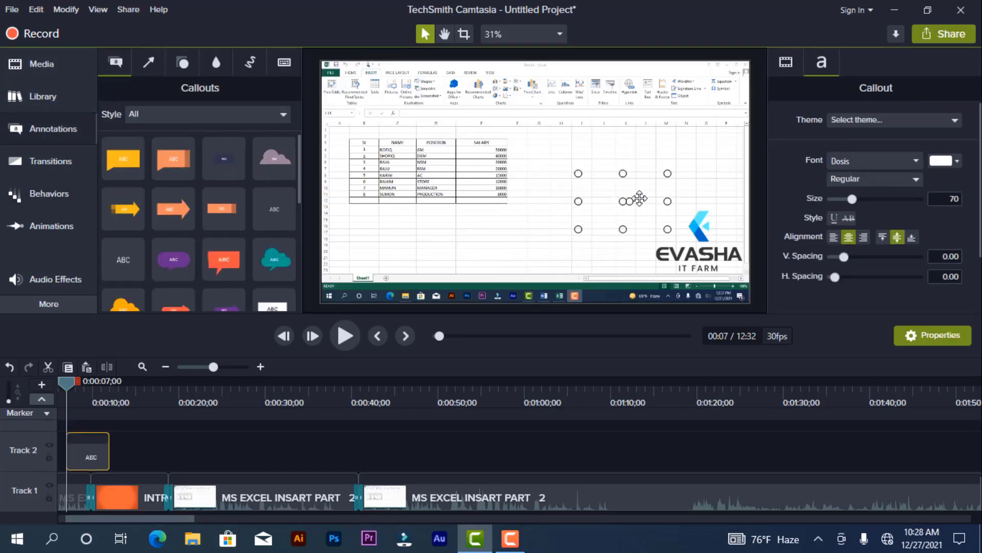
# Step: Set the callout's font colour to red #E80E0E and insert NICE at the start of its text
pyautogui.click(633, 270)
pyautogui.click(629, 193)
pyautogui.click(947, 162)
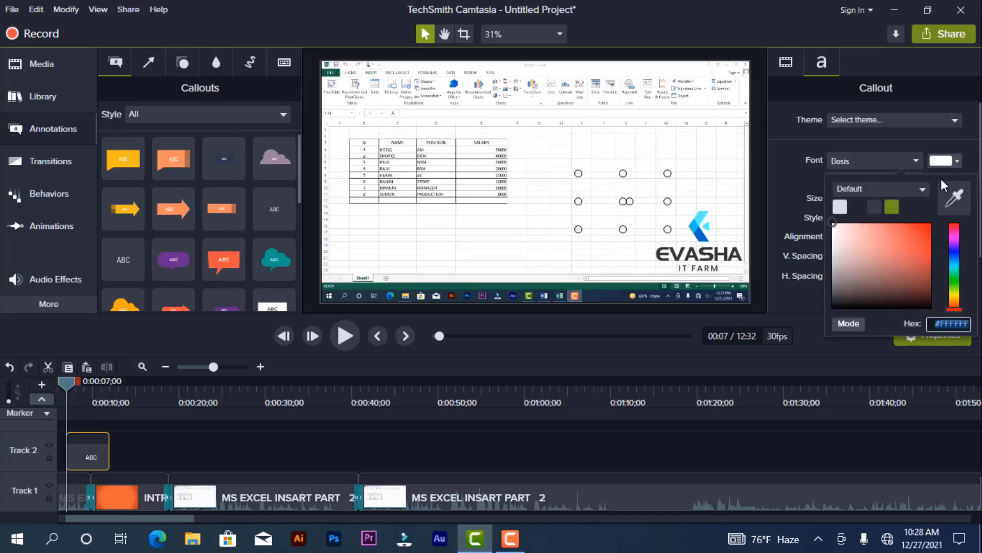
pyautogui.click(926, 230)
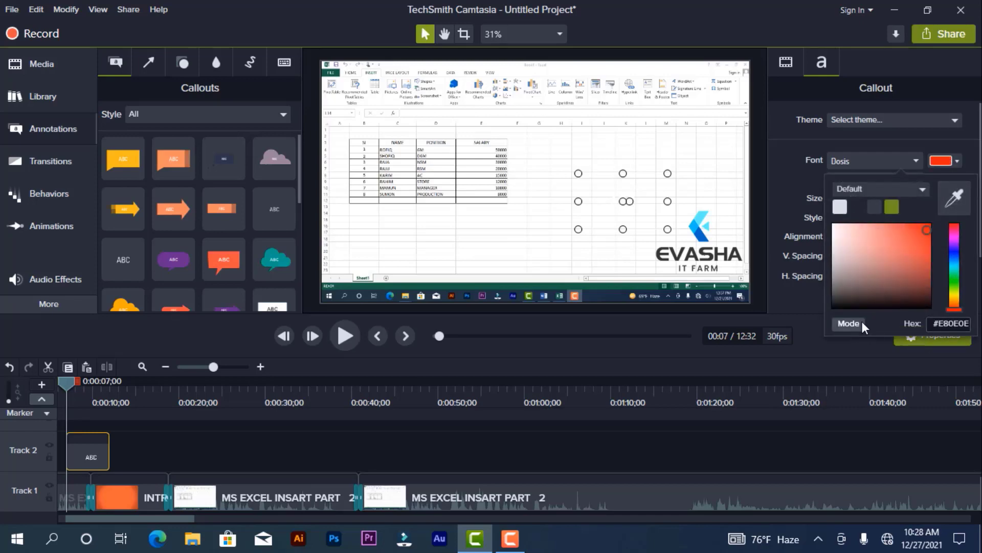
pyautogui.click(943, 160)
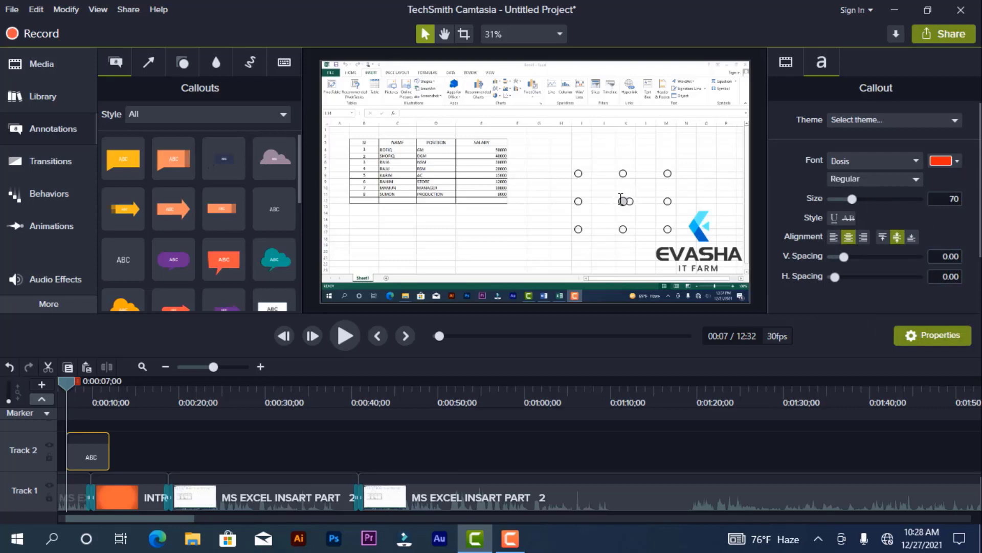
pyautogui.write('NICE')
pyautogui.click(583, 269)
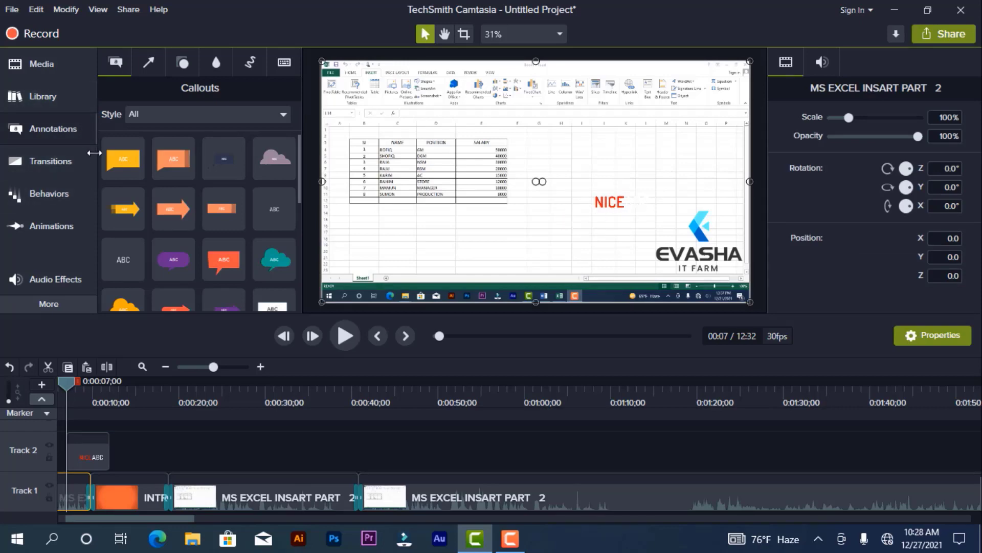
# Step: Apply the Scale behavior to the NICE callout on Track 2 and preview the animation
pyautogui.click(51, 194)
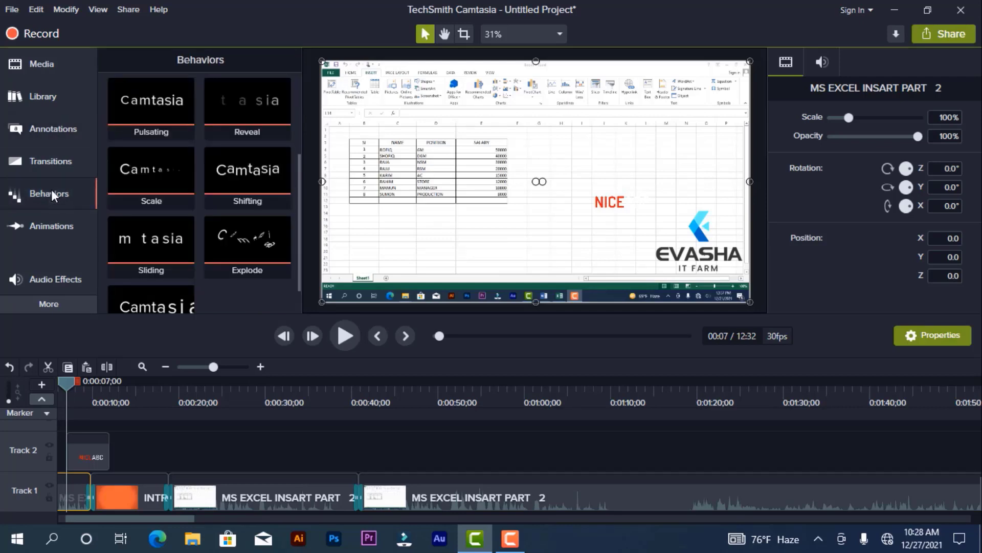
pyautogui.click(152, 174)
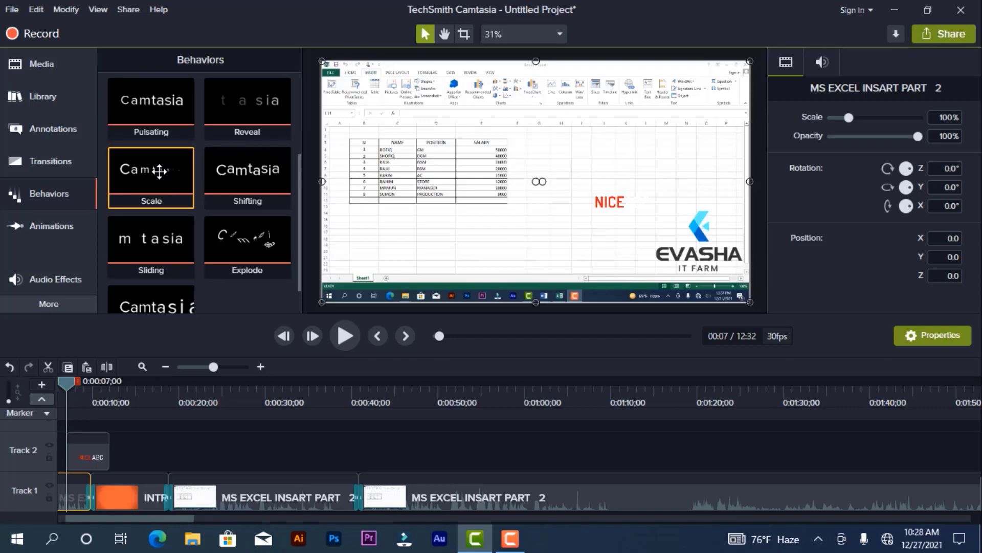
pyautogui.moveTo(159, 171); pyautogui.dragTo(87, 443)
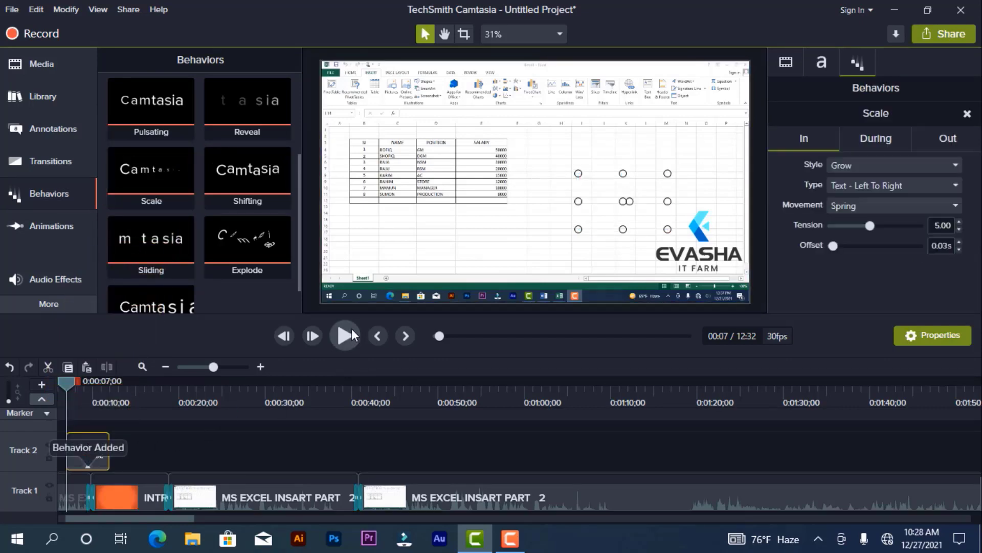
pyautogui.click(339, 337)
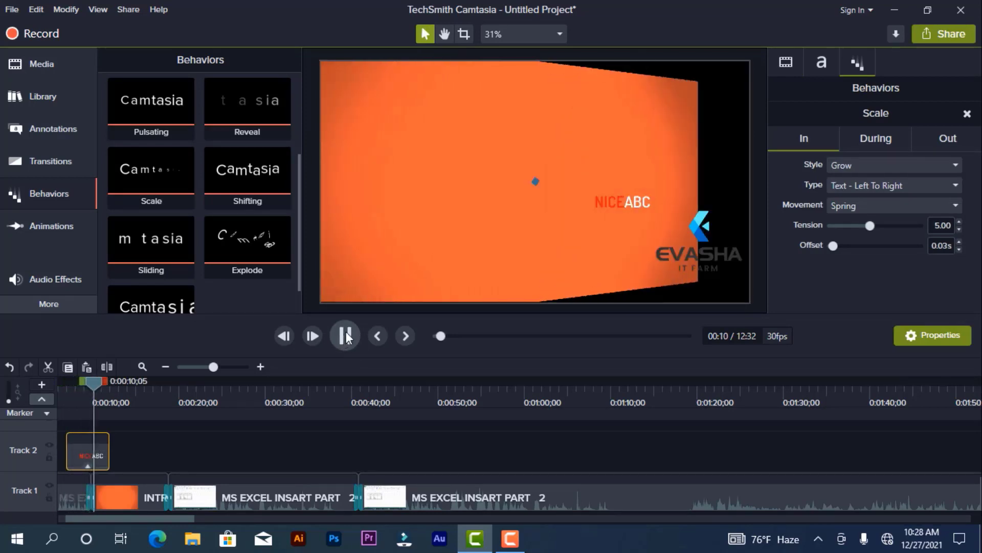
pyautogui.click(346, 332)
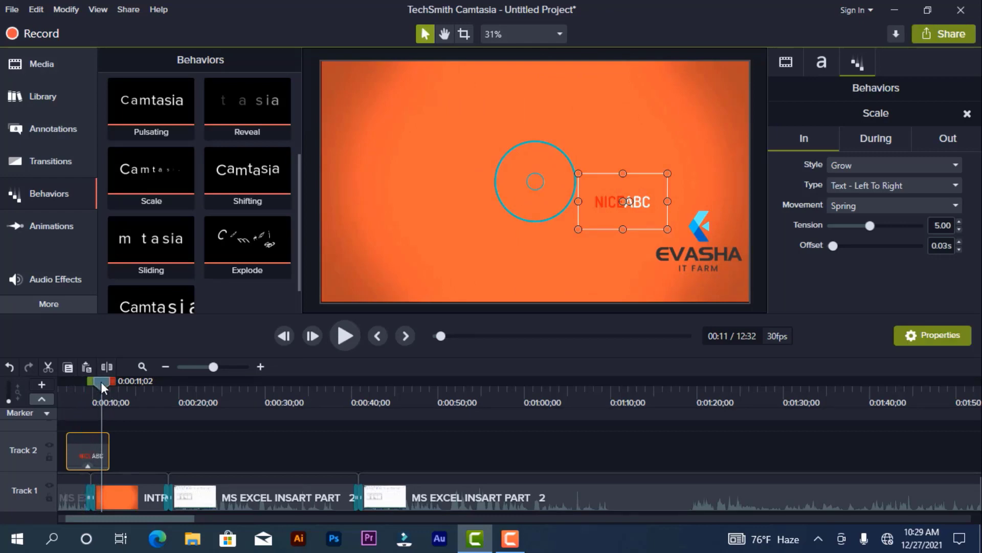
# Step: Shift the NICE callout earlier on Track 2 so that it ends before the INTRO clip begins
pyautogui.moveTo(102, 383); pyautogui.dragTo(125, 384)
pyautogui.moveTo(83, 455); pyautogui.dragTo(59, 456)
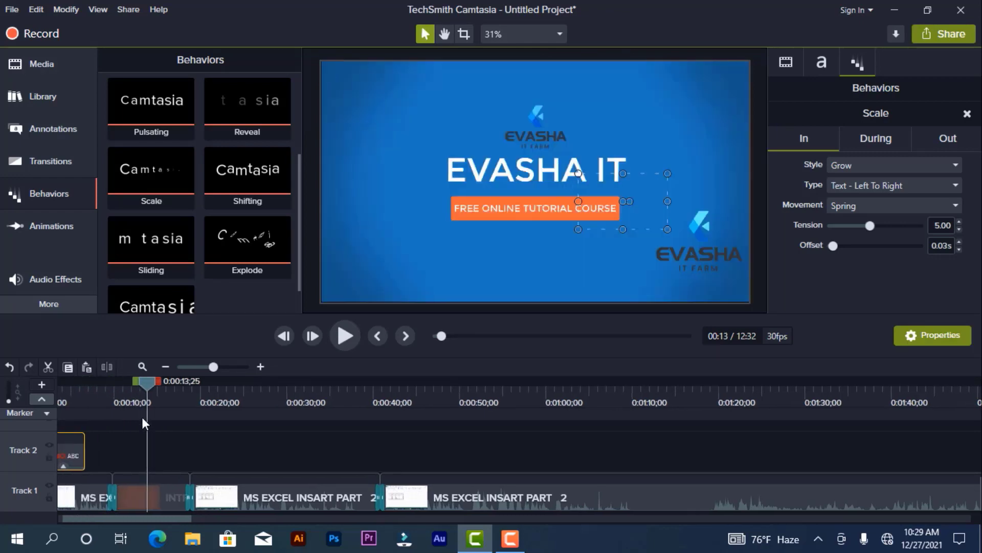
# Step: Move the NICE callout to the very start of Track 2 and preview it with the Explode behavior added
pyautogui.moveTo(146, 381); pyautogui.dragTo(36, 410)
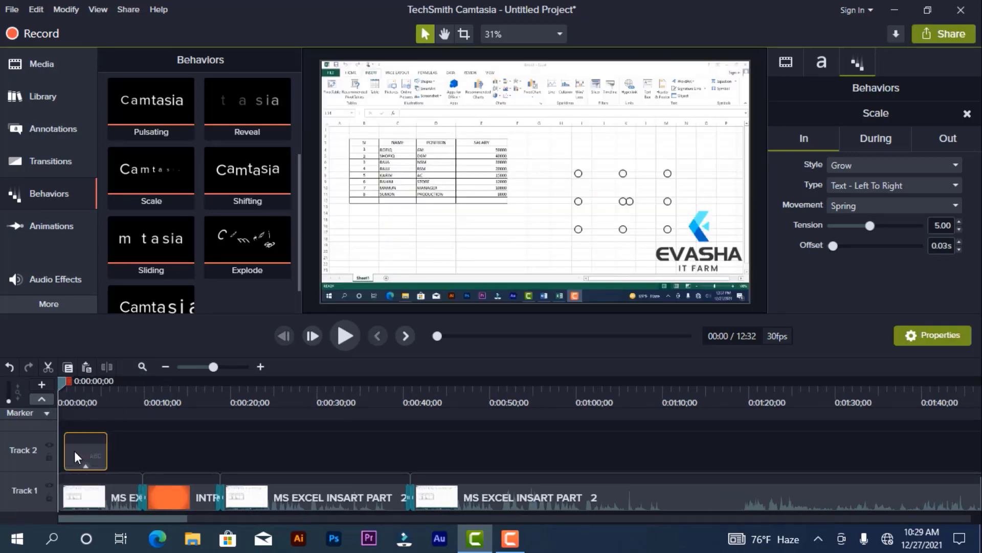
pyautogui.moveTo(74, 450); pyautogui.dragTo(68, 453)
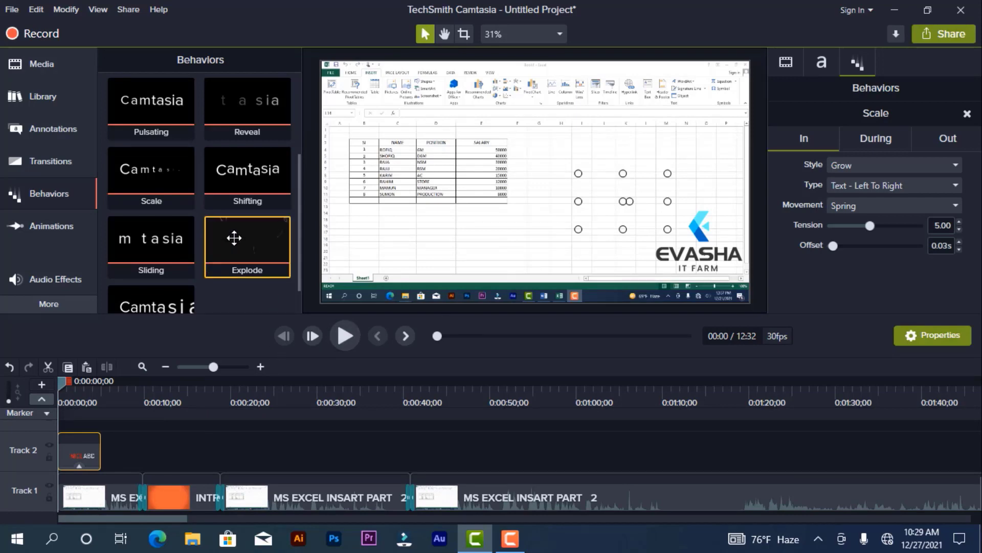
pyautogui.moveTo(235, 240); pyautogui.dragTo(73, 443)
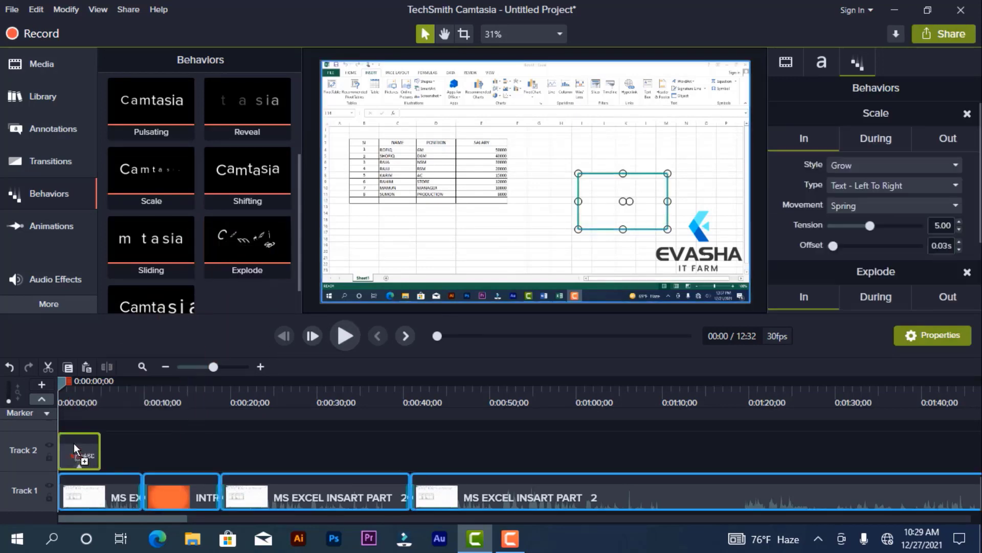
pyautogui.click(343, 334)
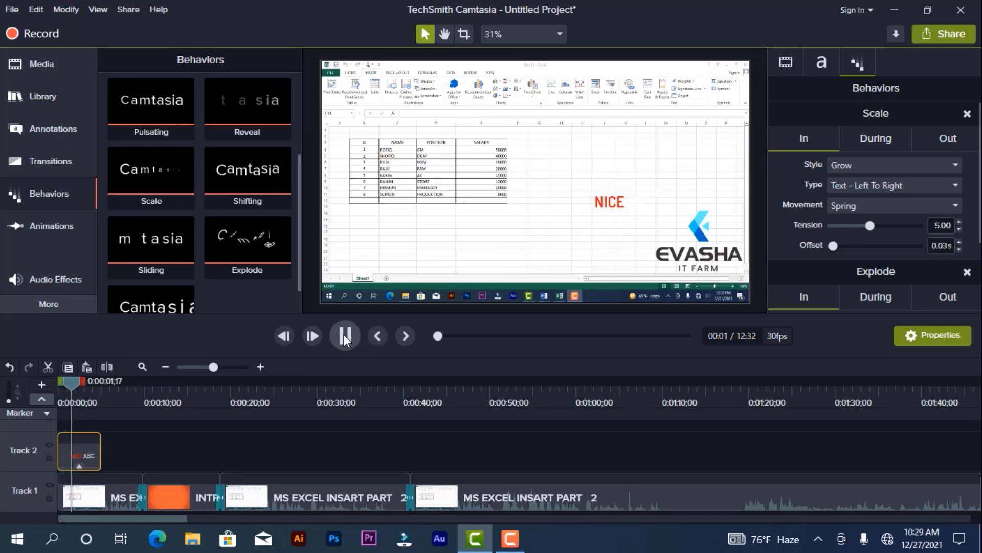
pyautogui.click(345, 334)
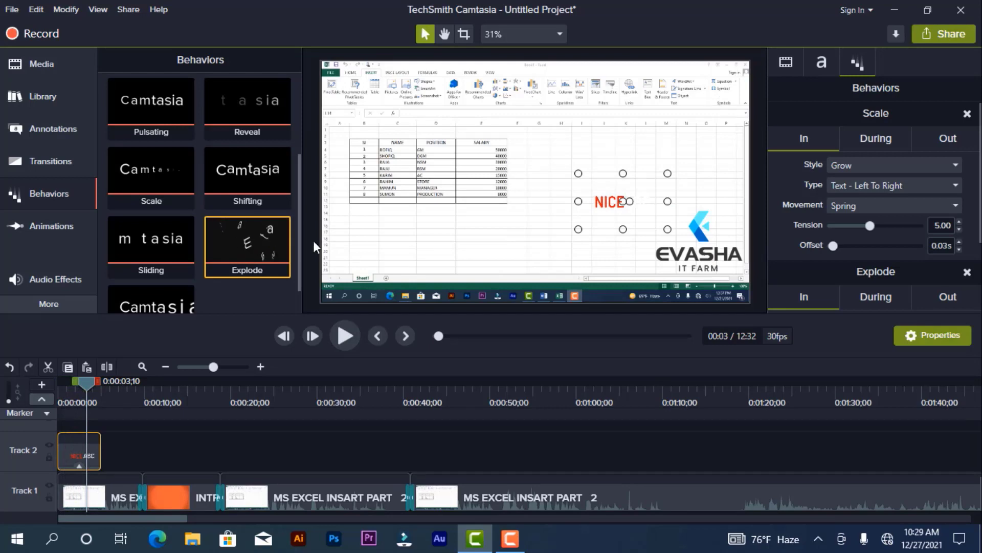
# Step: Add the Reveal behavior to the NICE callout on Track 2 and preview the animation from the start of the timeline
pyautogui.scroll(1, 302, 246)
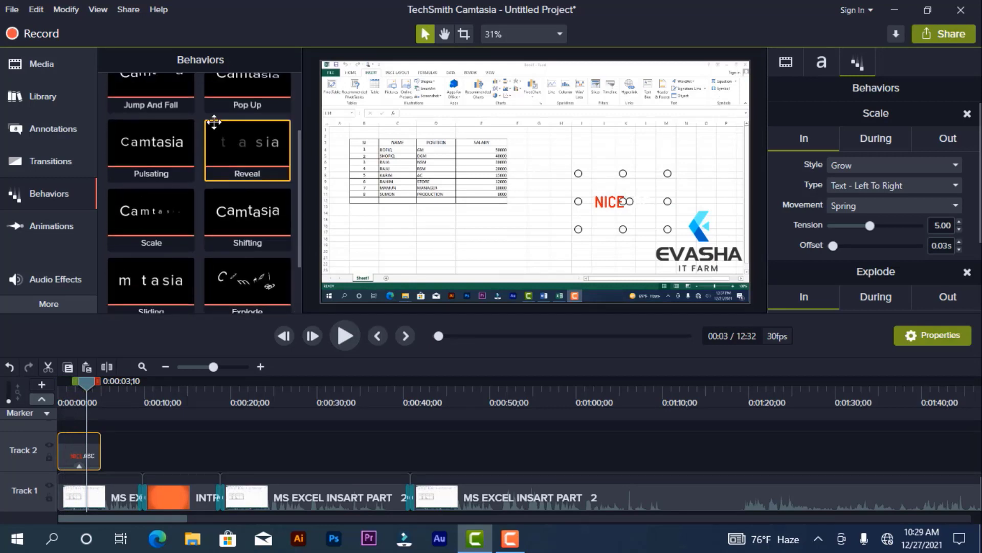
pyautogui.moveTo(215, 123); pyautogui.dragTo(84, 442)
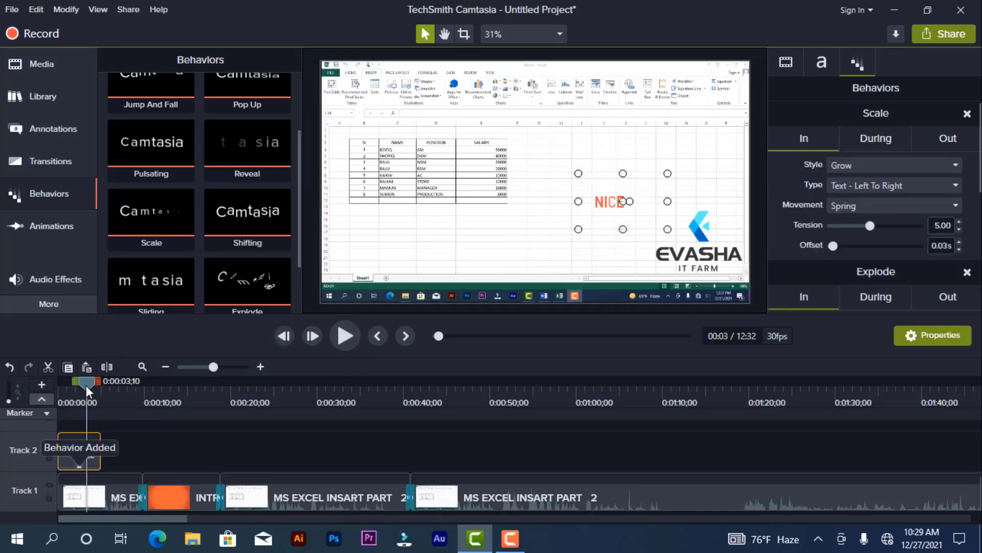
pyautogui.moveTo(86, 385)
pyautogui.mouseDown()
pyautogui.moveTo(56, 385)
pyautogui.moveTo(78, 386)
pyautogui.mouseUp()
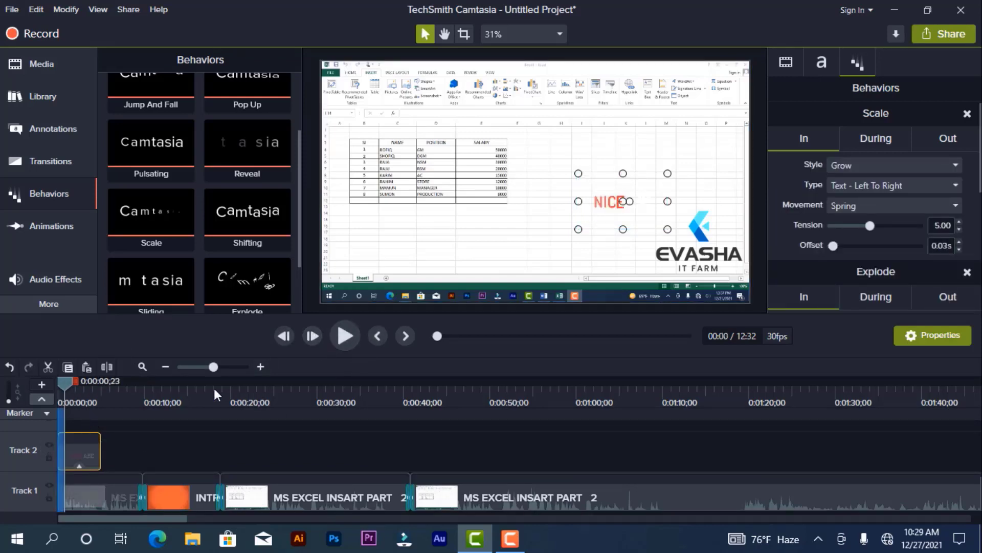
pyautogui.doubleClick(64, 382)
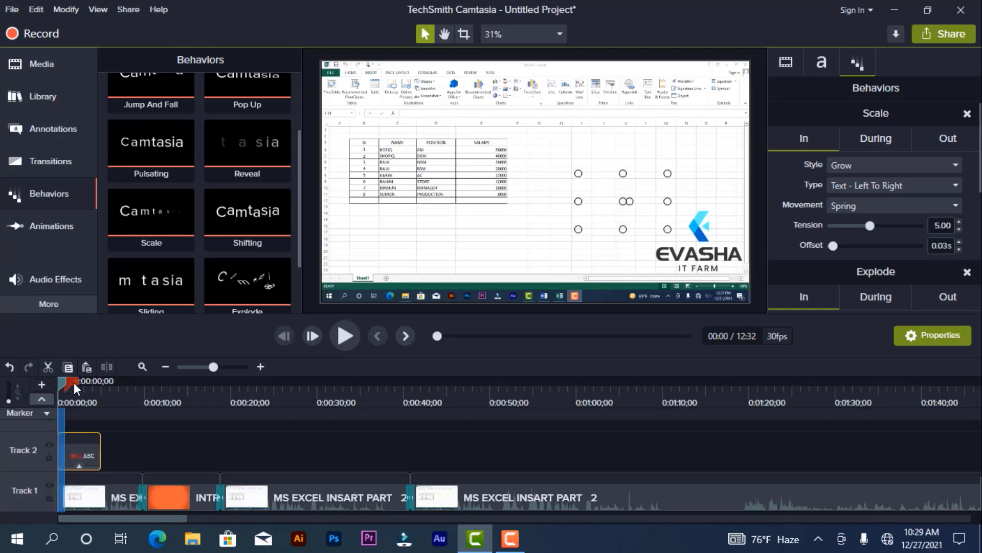
pyautogui.moveTo(74, 383); pyautogui.dragTo(37, 381)
pyautogui.click(343, 334)
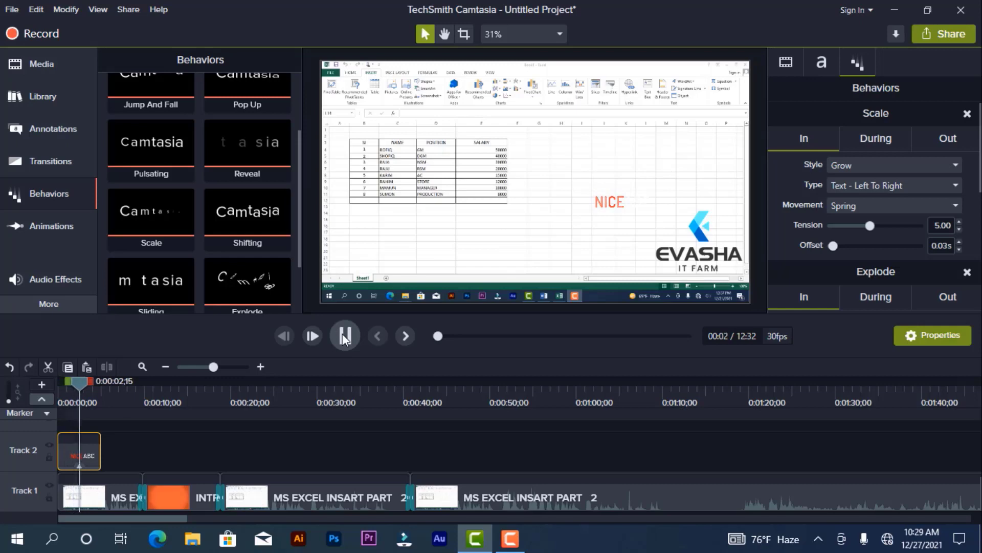
pyautogui.click(349, 335)
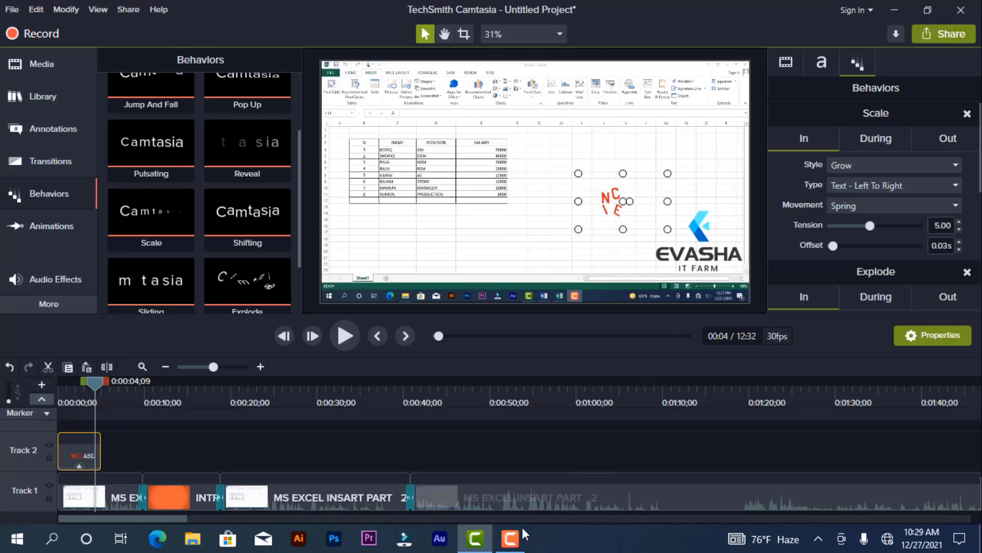
pyautogui.scroll(3, 299, 161)
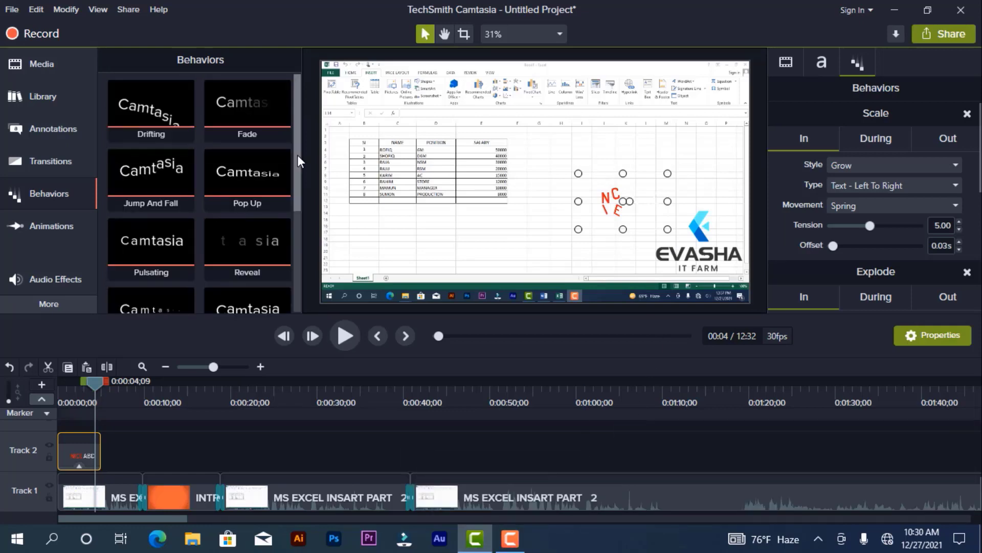